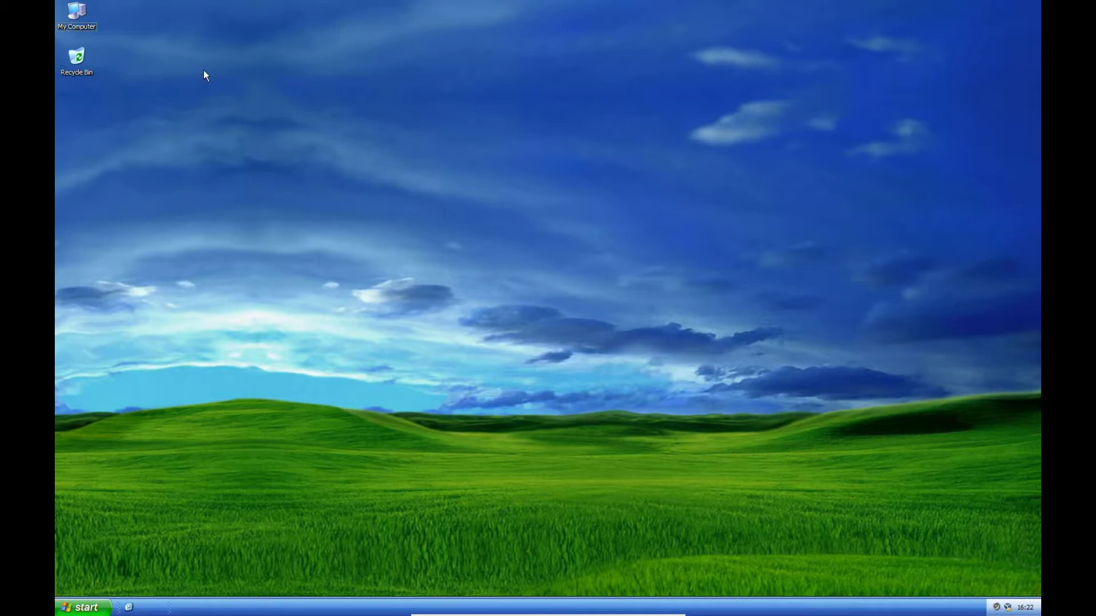
Check drive C:'s free and total space in My Computer, then close the window.
{"action": "double_click", "coordinate": [74, 12]}
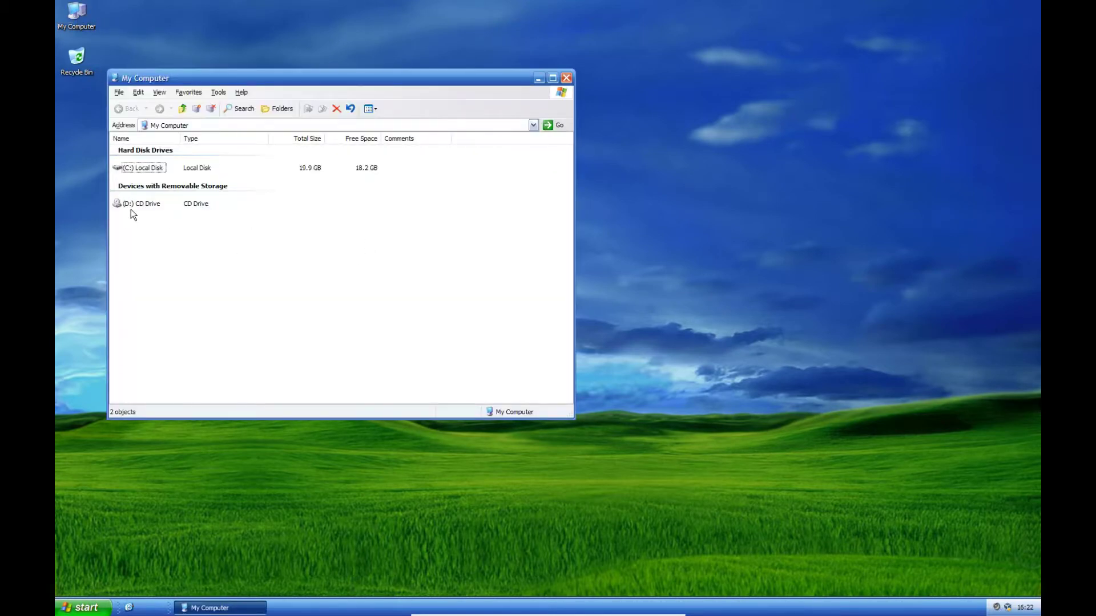
{"action": "left_click", "coordinate": [153, 168]}
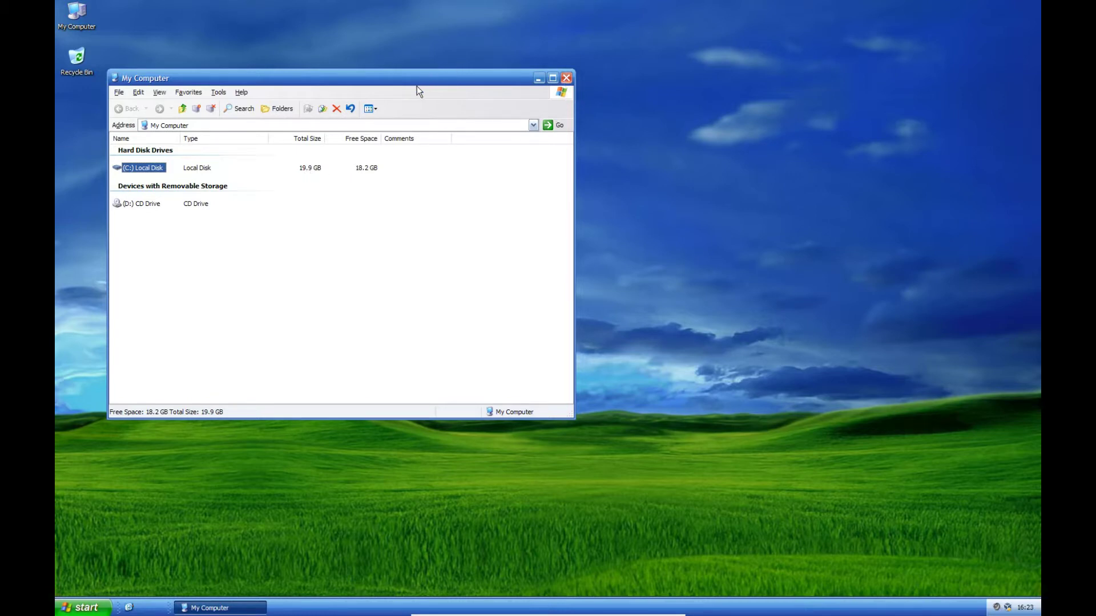
{"action": "left_click_drag", "start_coordinate": [422, 83], "coordinate": [569, 80]}
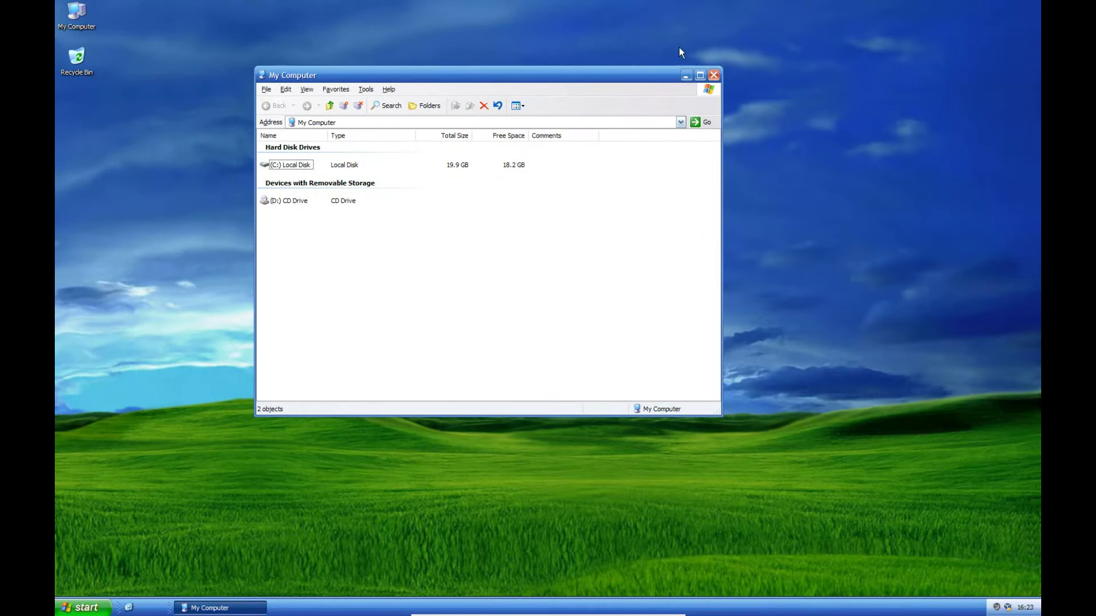
{"action": "left_click", "coordinate": [714, 75]}
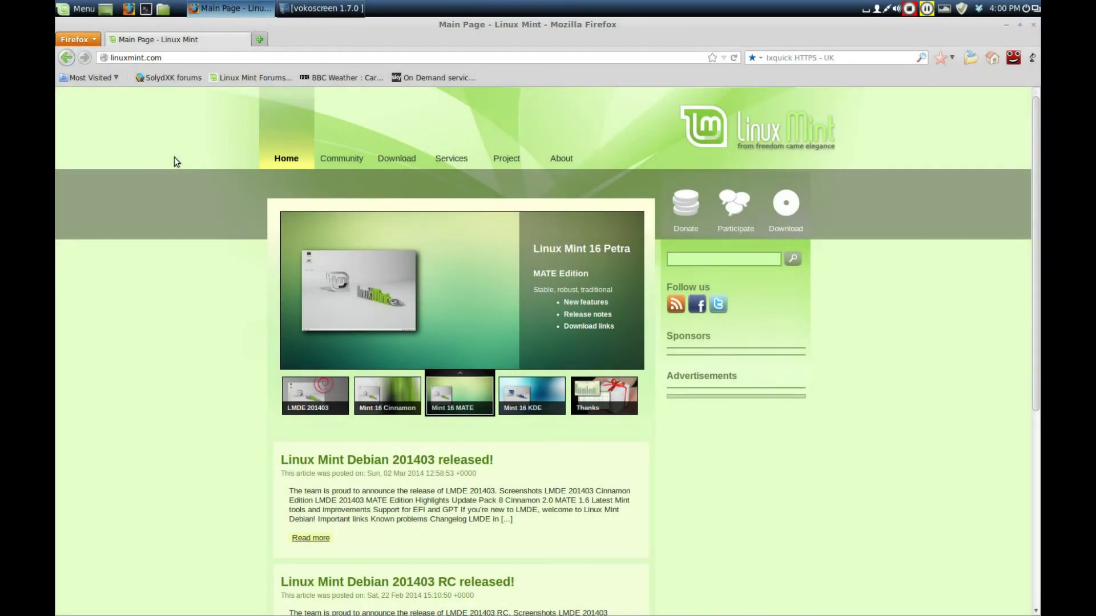
Open the linuxmint.com Releases page via Download > All versions and review Maya's long-term support status.
{"action": "left_click_drag", "start_coordinate": [162, 58], "coordinate": [111, 58]}
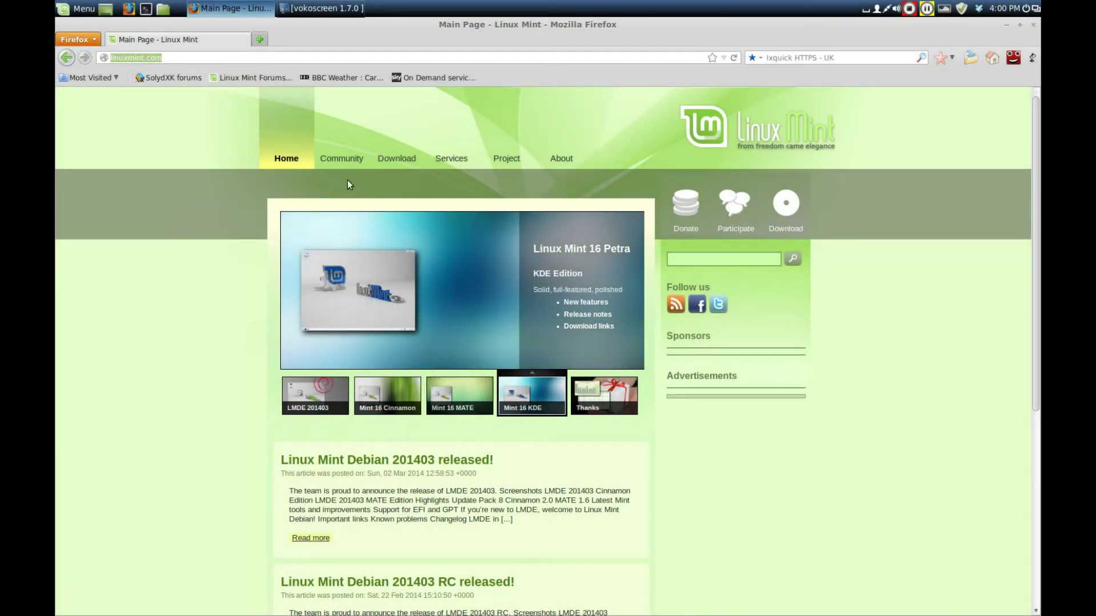
{"action": "mouse_move", "coordinate": [396, 159]}
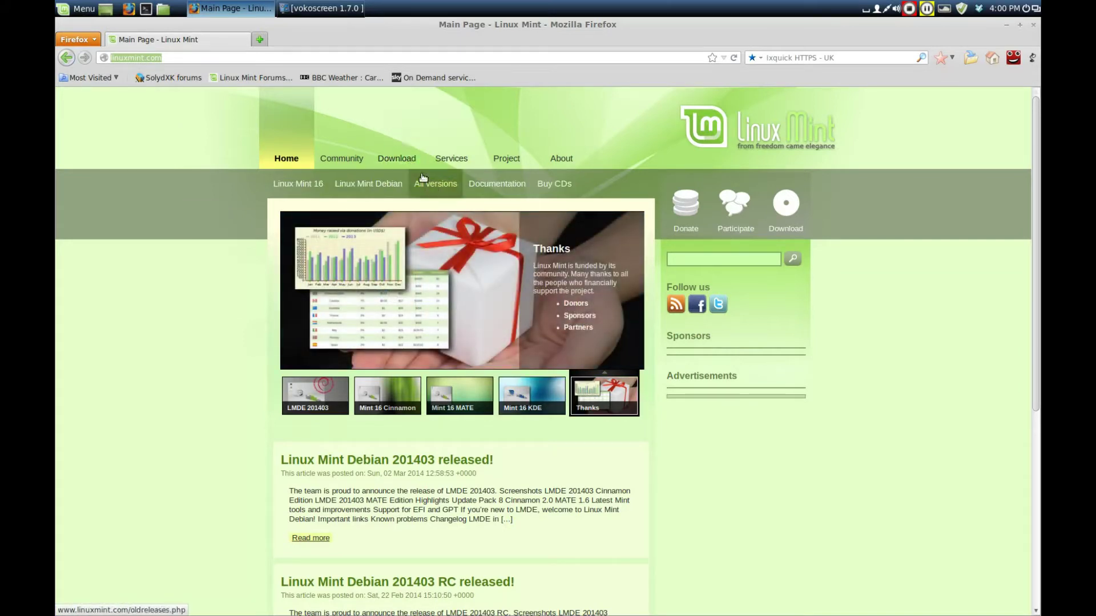
{"action": "left_click", "coordinate": [434, 188]}
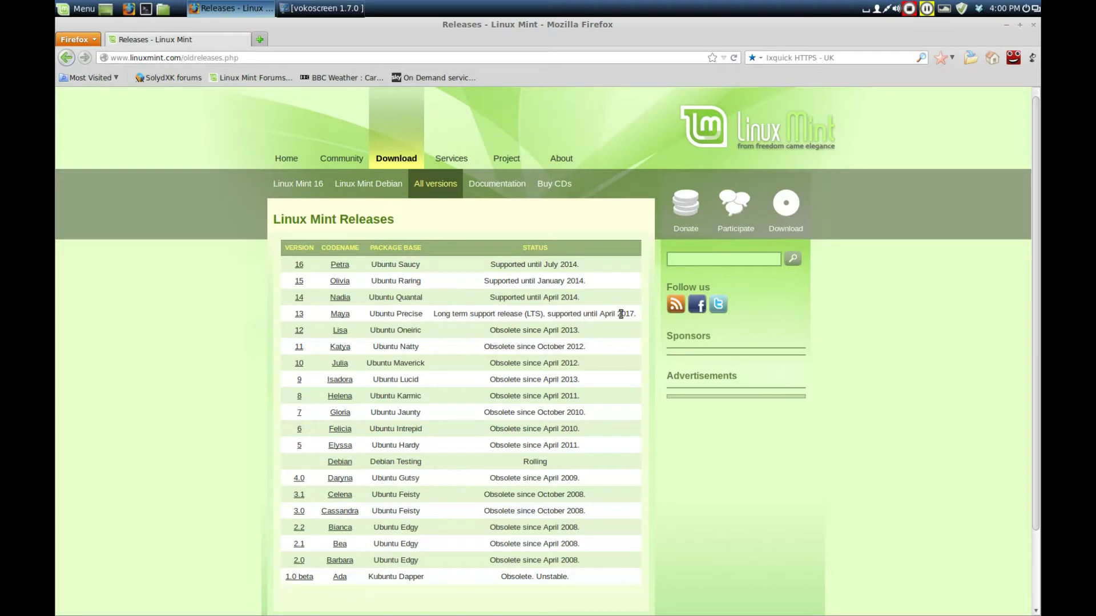
{"action": "left_click_drag", "start_coordinate": [639, 314], "coordinate": [464, 311]}
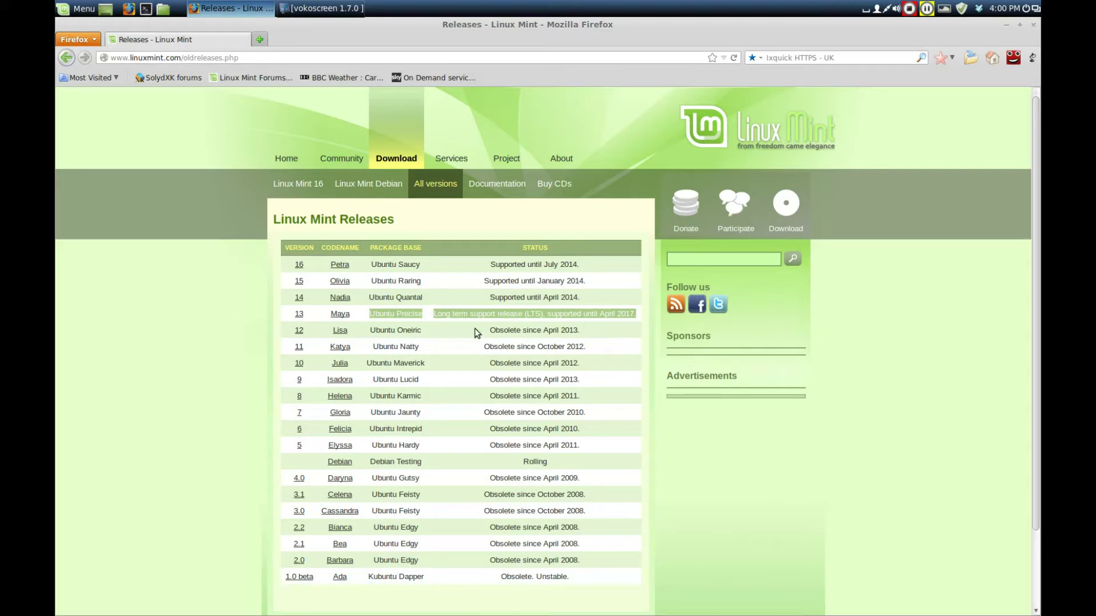
{"action": "left_click", "coordinate": [444, 320]}
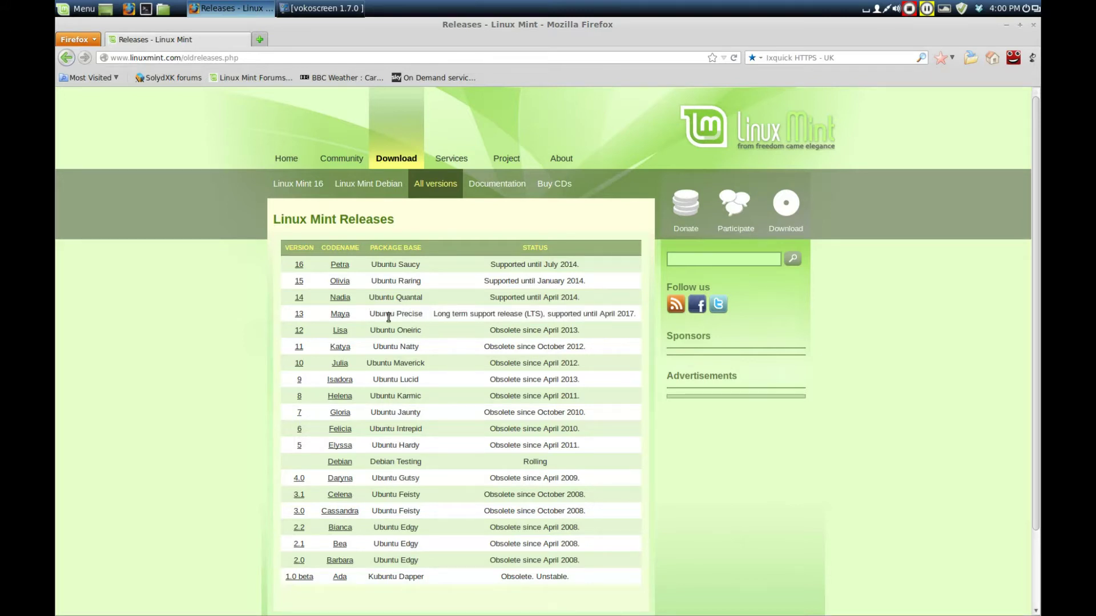
Open the Linux Mint 13 Maya editions and go to the MATE (32-bit) edition page.
{"action": "left_click", "coordinate": [341, 315]}
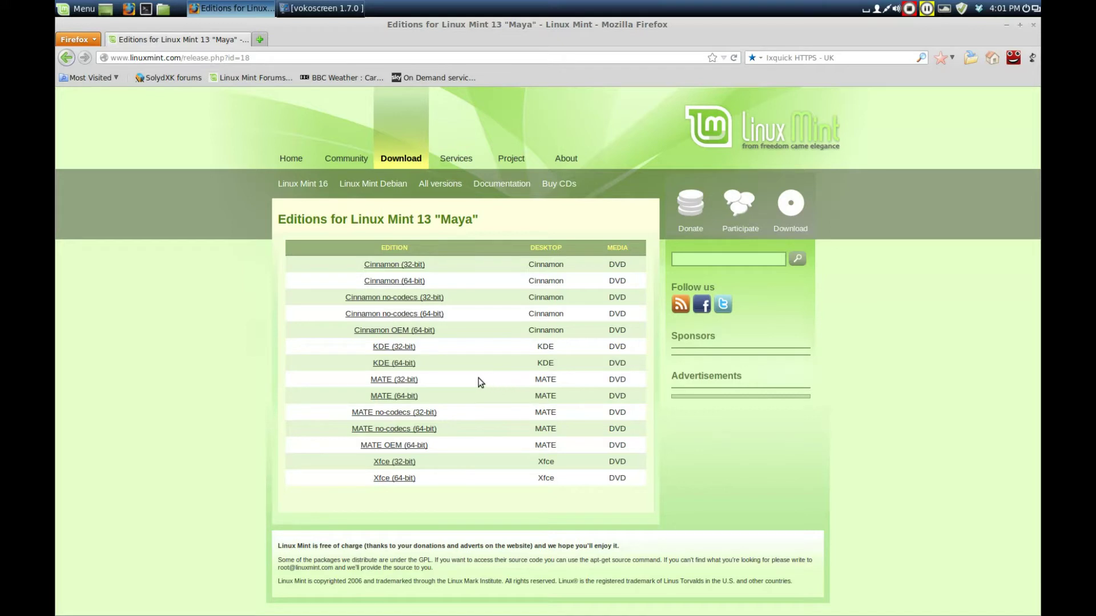
{"action": "left_click", "coordinate": [401, 380]}
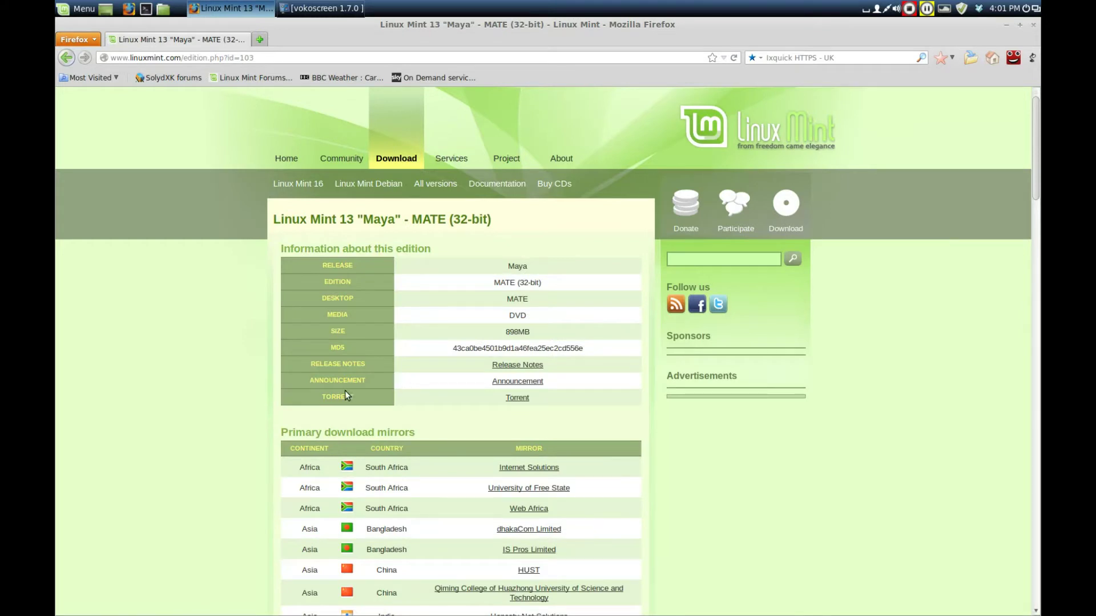
Save linuxmint-13-mate-dvd-32bit.iso from the University of Kent UK Mirror Service.
{"action": "scroll", "coordinate": [422, 359], "scroll_direction": "down", "scroll_amount": 13}
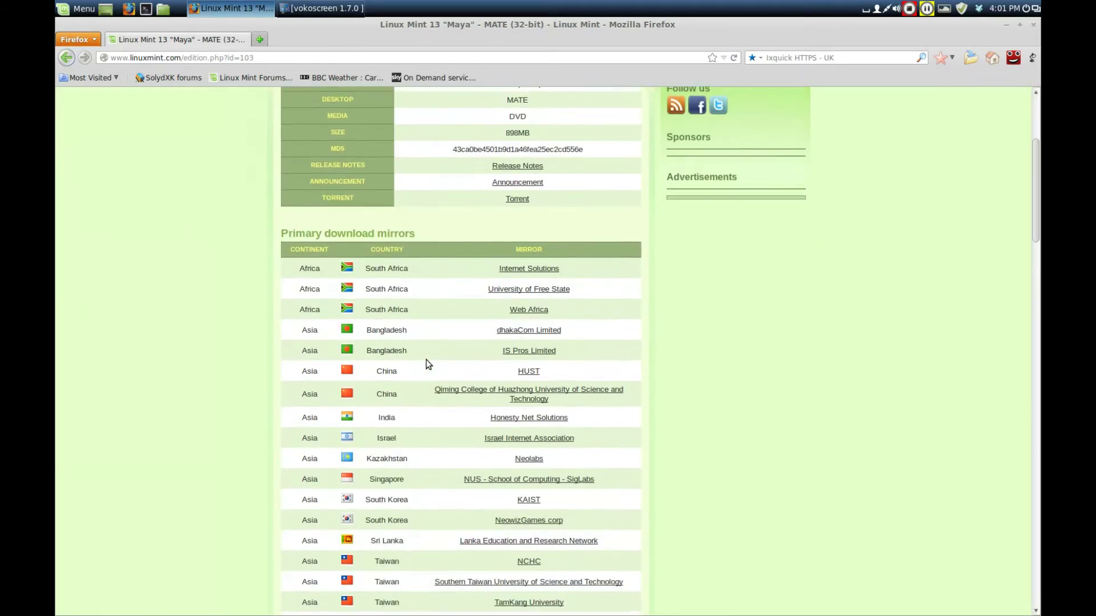
{"action": "scroll", "coordinate": [427, 363], "scroll_direction": "up", "scroll_amount": 6}
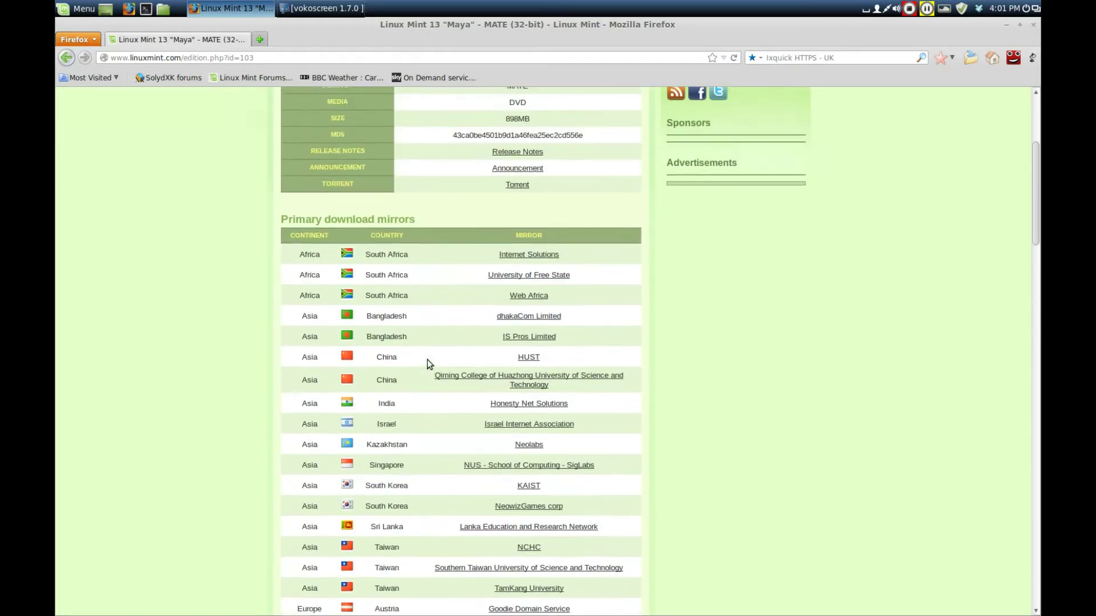
{"action": "scroll", "coordinate": [427, 364], "scroll_direction": "down", "scroll_amount": 7}
{"action": "scroll", "coordinate": [427, 361], "scroll_direction": "down", "scroll_amount": 13}
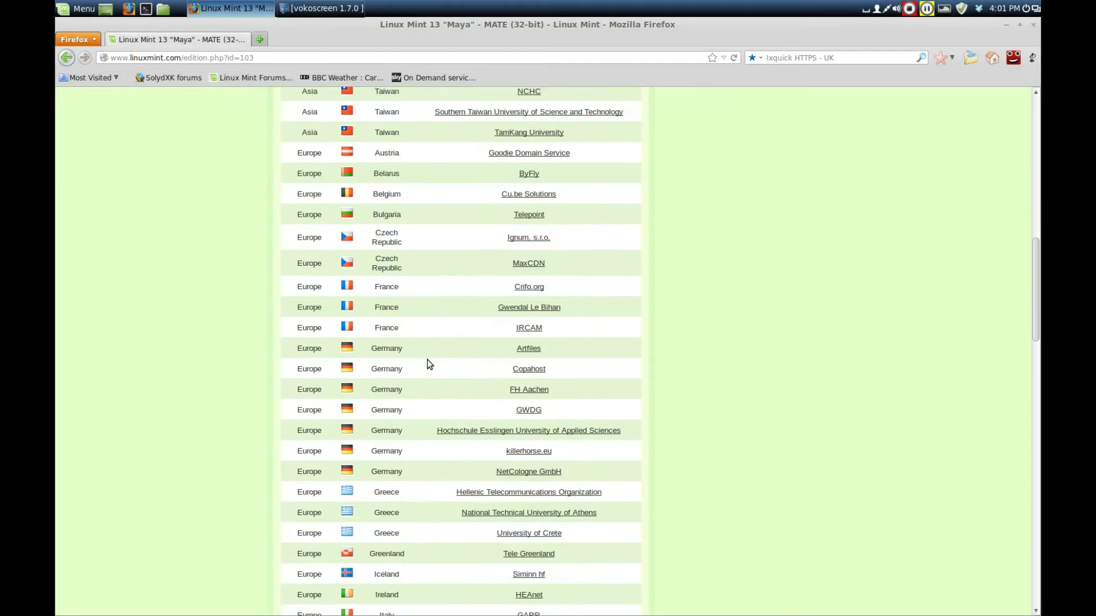
{"action": "scroll", "coordinate": [427, 360], "scroll_direction": "down", "scroll_amount": 11}
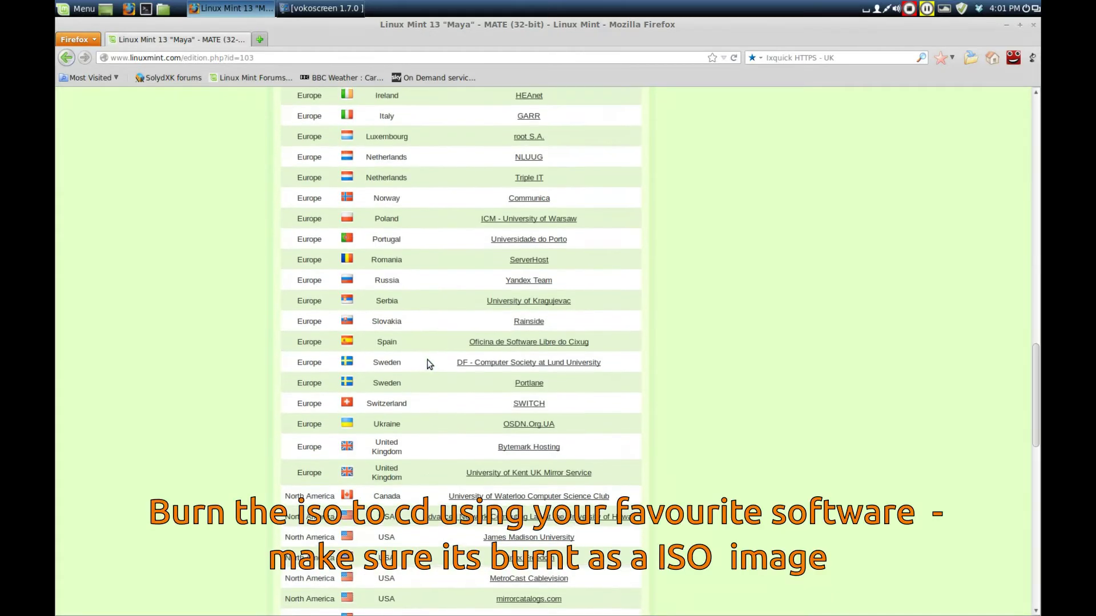
{"action": "scroll", "coordinate": [429, 364], "scroll_direction": "down", "scroll_amount": 2}
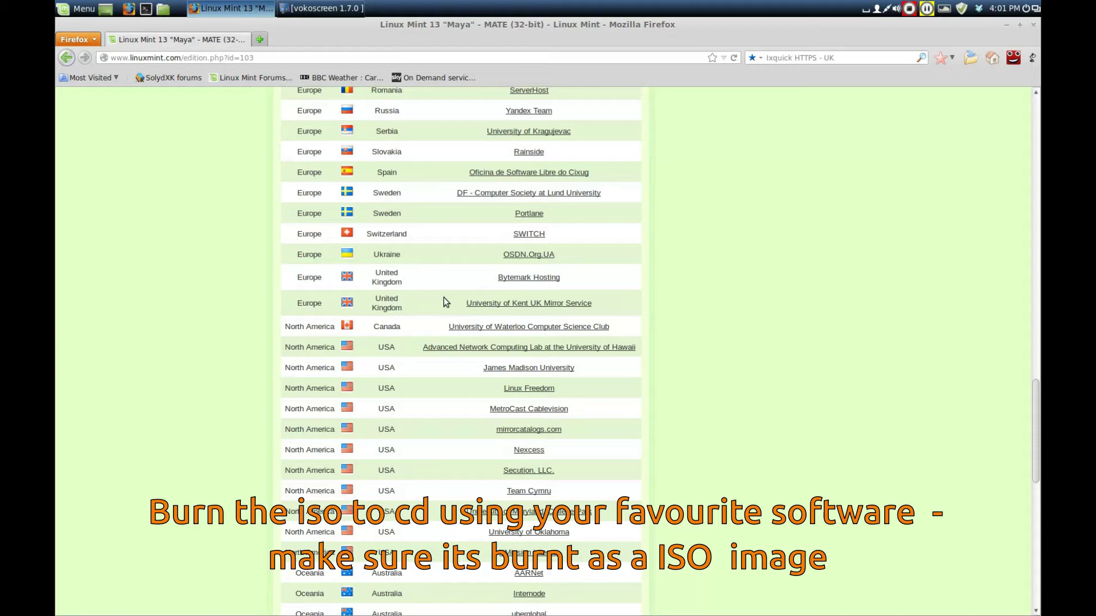
{"action": "left_click_drag", "start_coordinate": [446, 296], "coordinate": [586, 304]}
{"action": "left_click", "coordinate": [586, 304]}
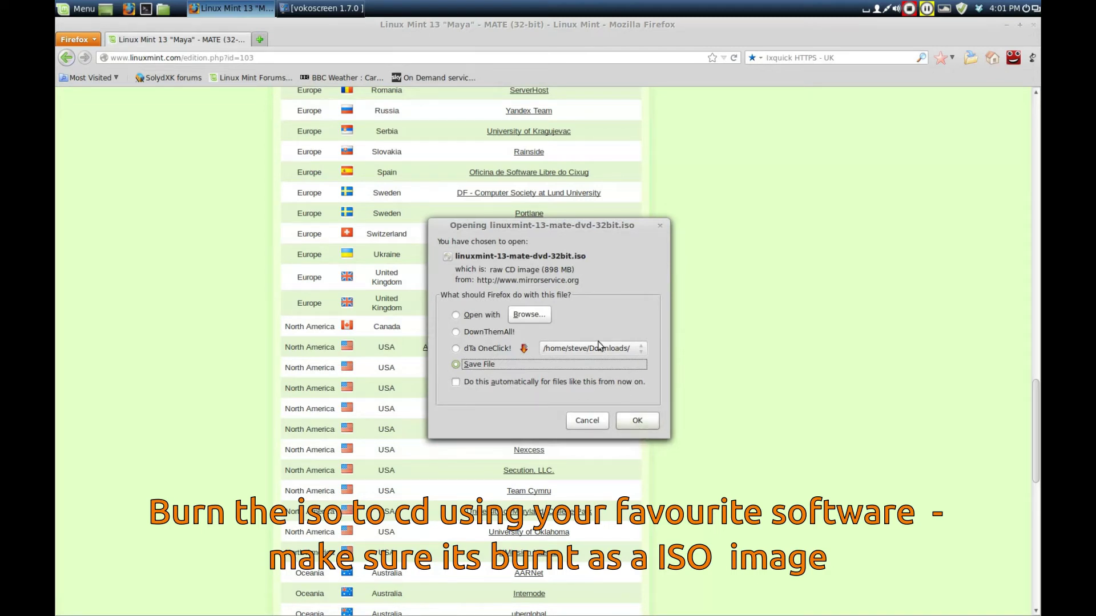
{"action": "left_click", "coordinate": [649, 417]}
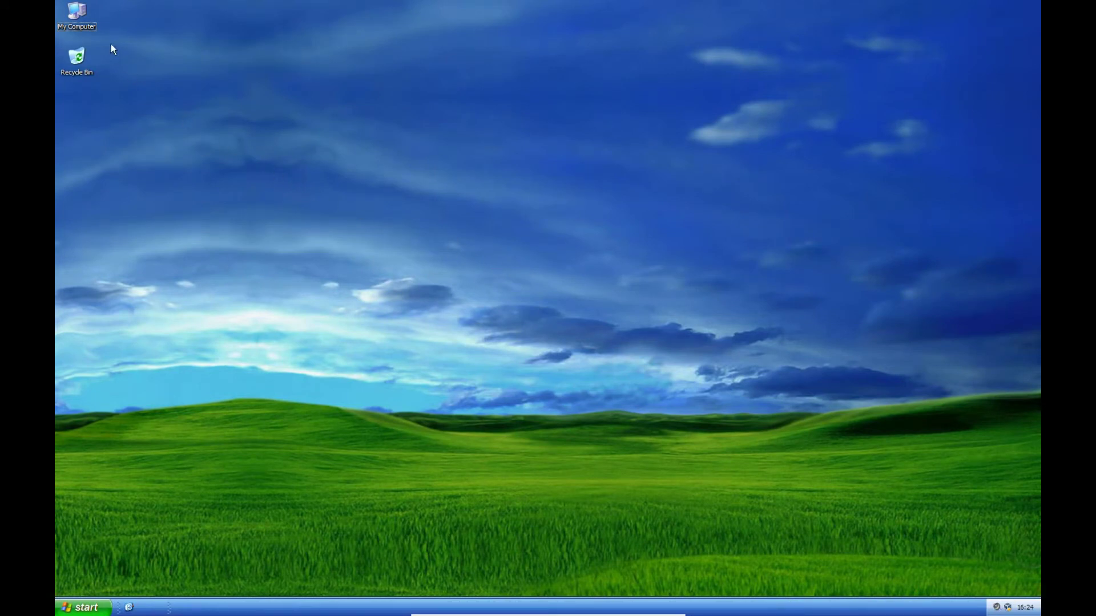
Check in My Computer that the Linux install disc is in CD drive D:.
{"action": "double_click", "coordinate": [80, 16]}
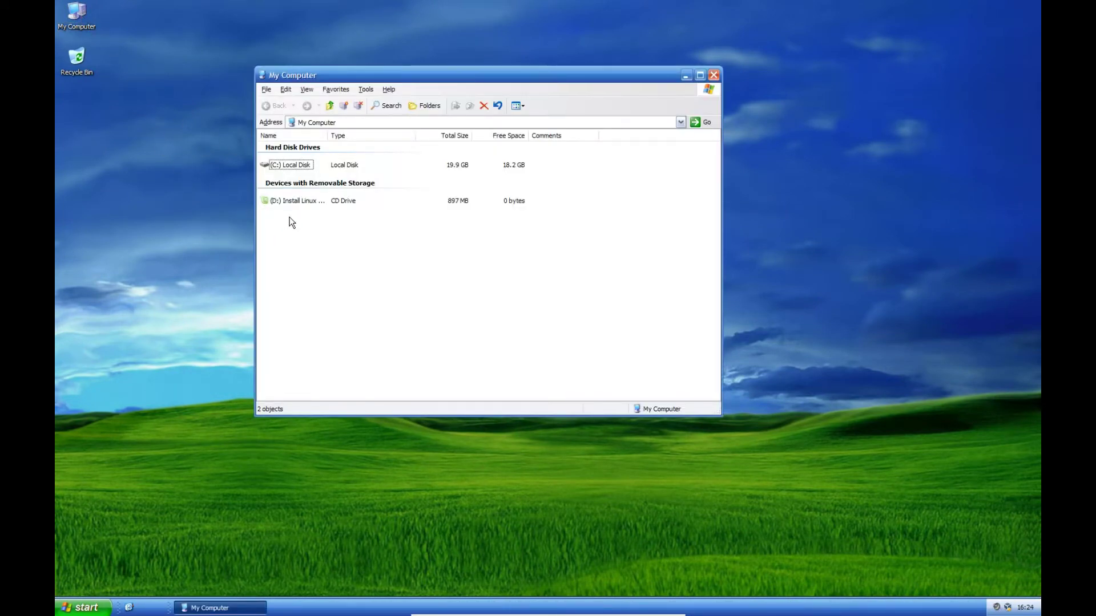
{"action": "mouse_move", "coordinate": [277, 202]}
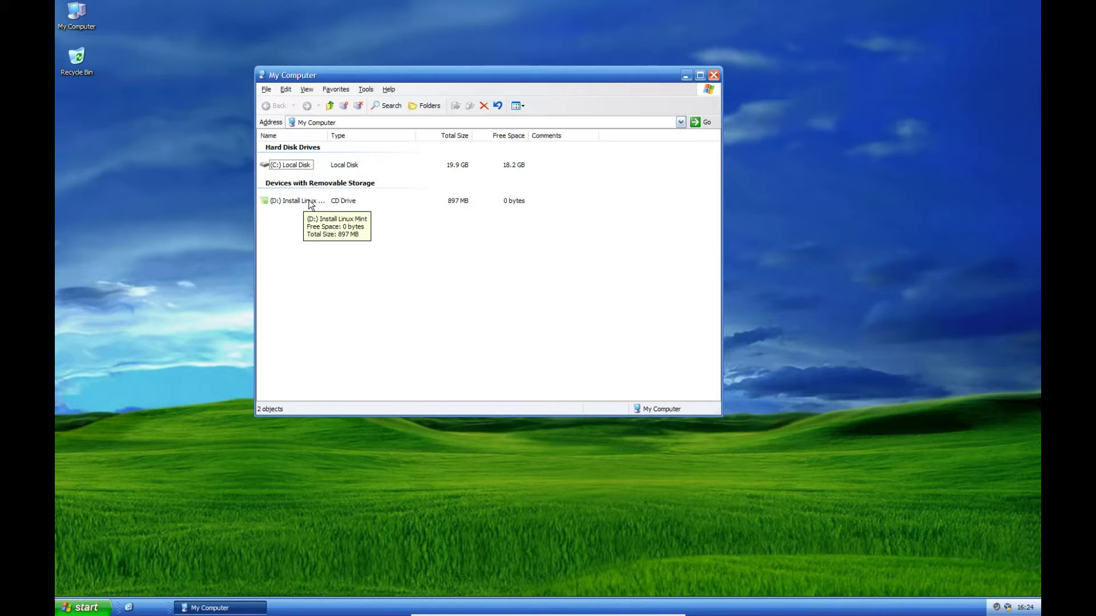
{"action": "left_click", "coordinate": [713, 75]}
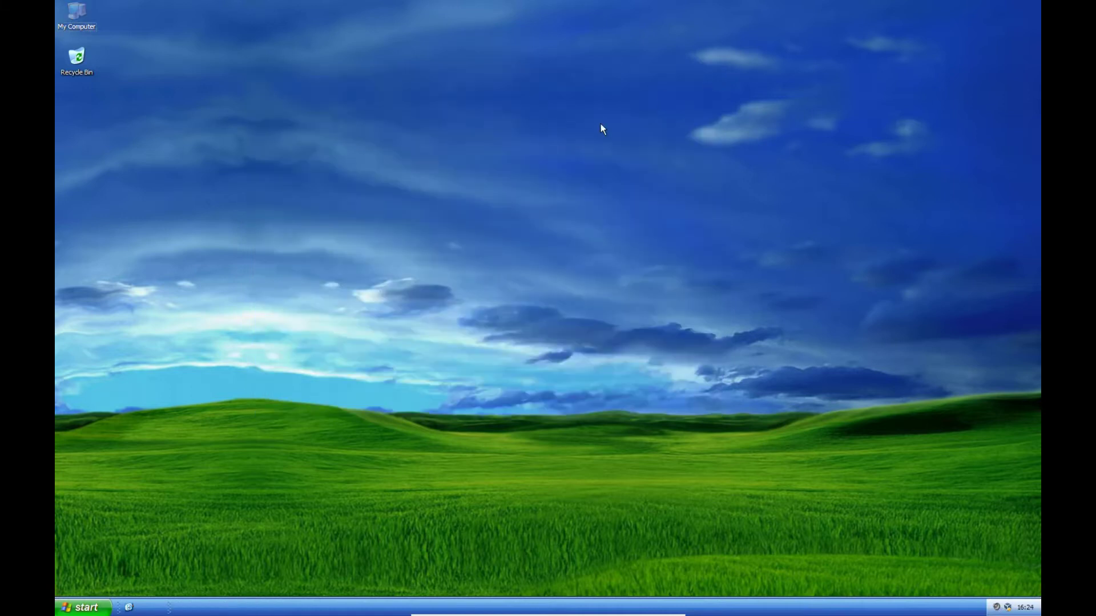
Restart Windows from Start > Turn Off Computer to boot from the CD.
{"action": "left_click", "coordinate": [83, 607]}
{"action": "left_click", "coordinate": [254, 587]}
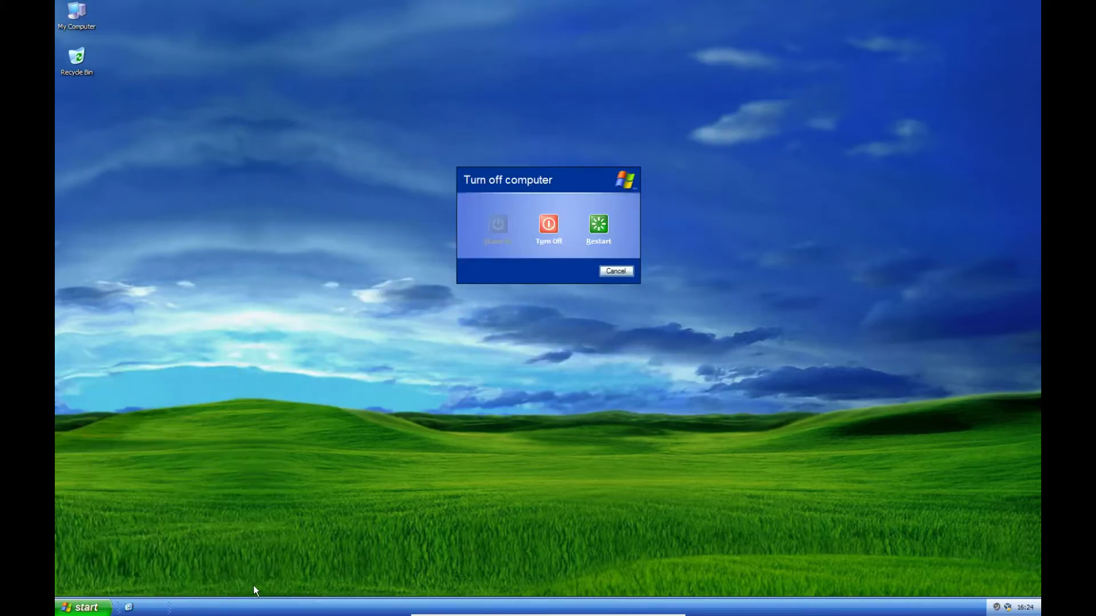
{"action": "left_click", "coordinate": [602, 225]}
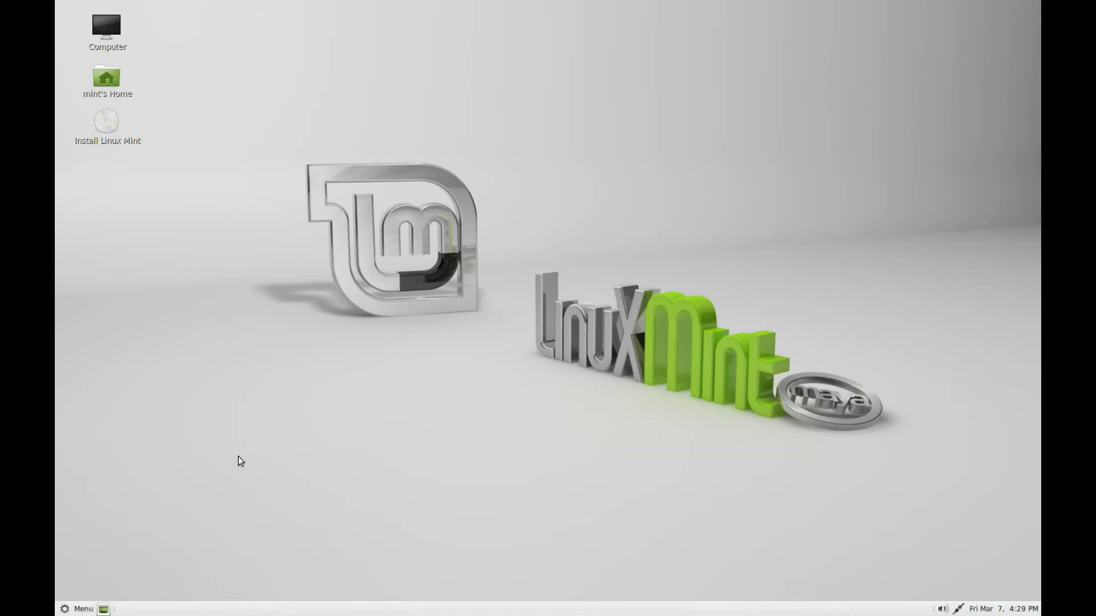
Search the Mint menu for 'gparted' and launch the GParted partition editor.
{"action": "left_click", "coordinate": [85, 610]}
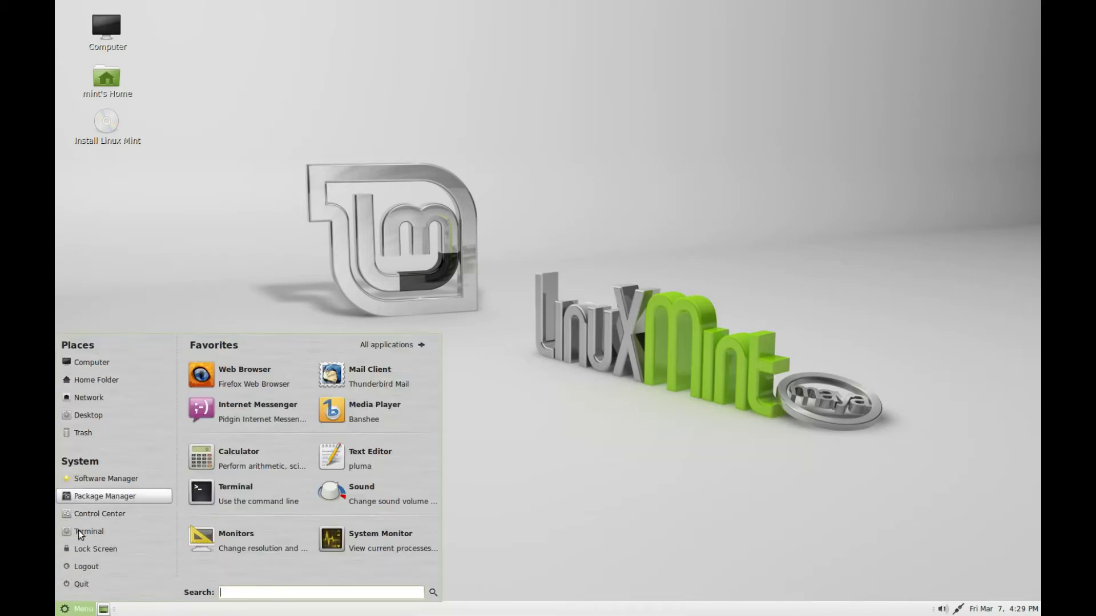
{"action": "left_click", "coordinate": [258, 289]}
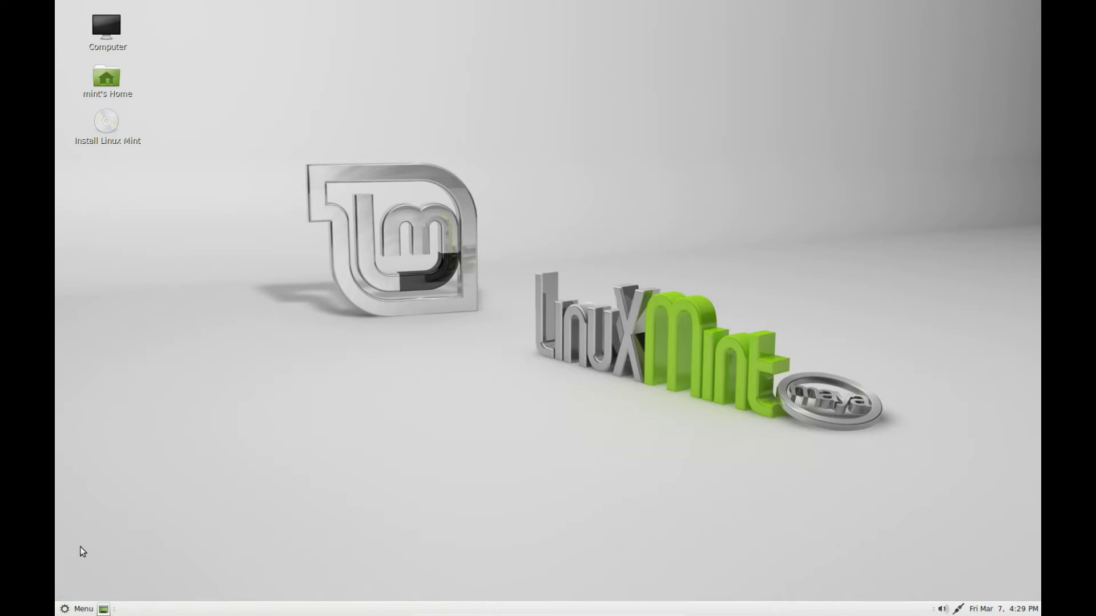
{"action": "left_click", "coordinate": [79, 610]}
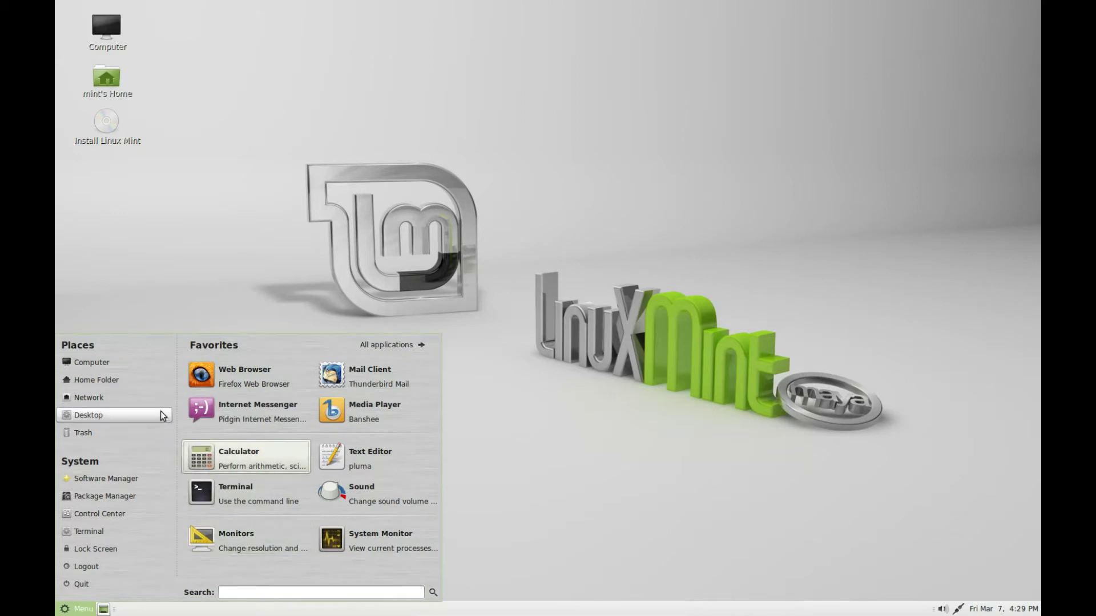
{"action": "left_click", "coordinate": [228, 221]}
{"action": "left_click", "coordinate": [103, 127]}
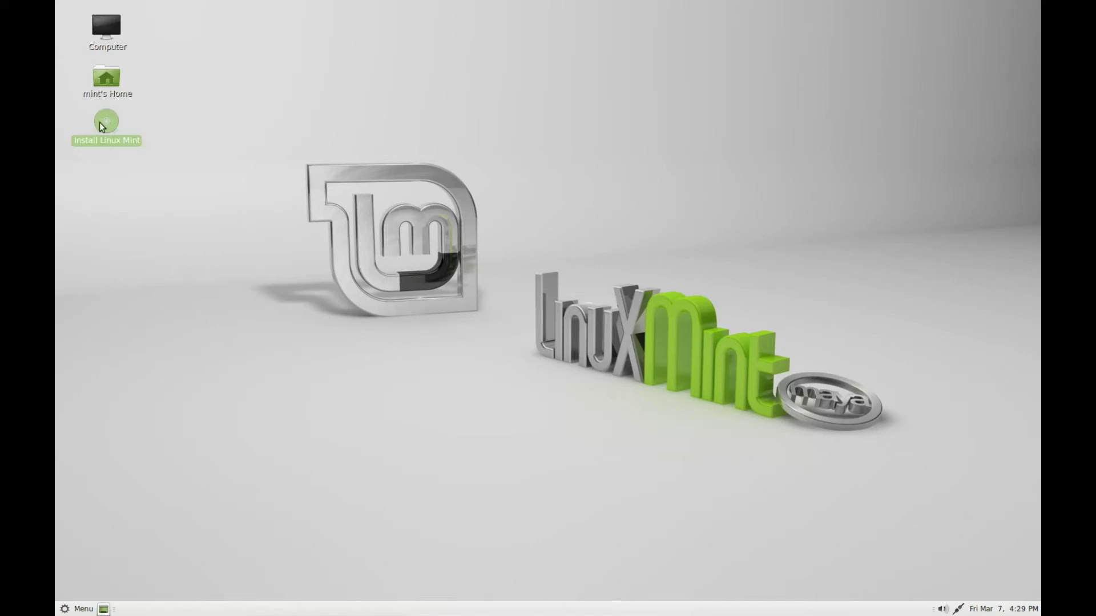
{"action": "left_click", "coordinate": [279, 365]}
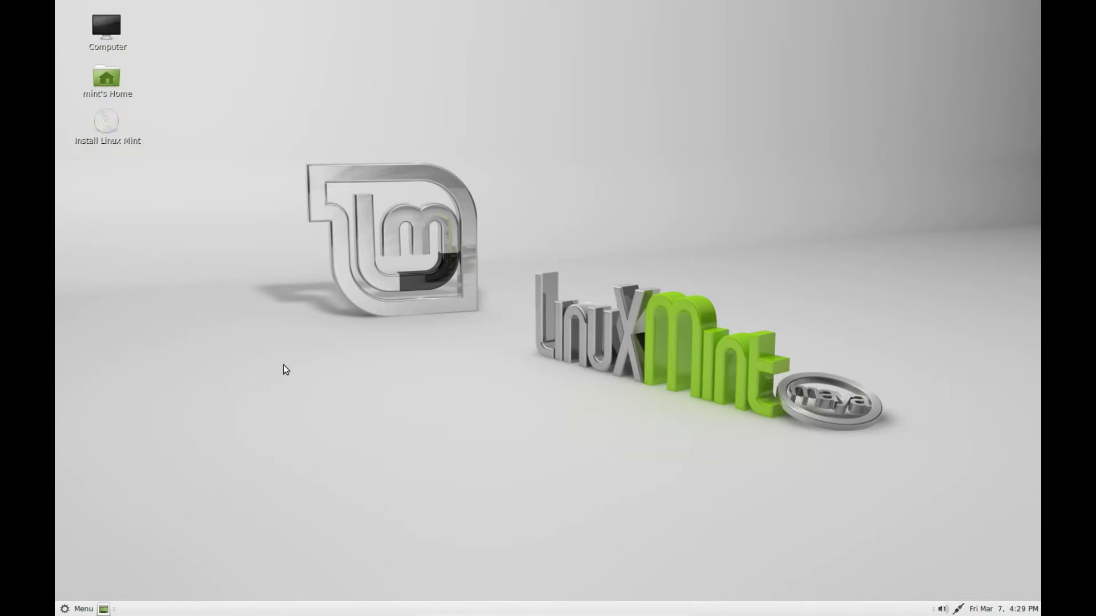
{"action": "left_click", "coordinate": [87, 608]}
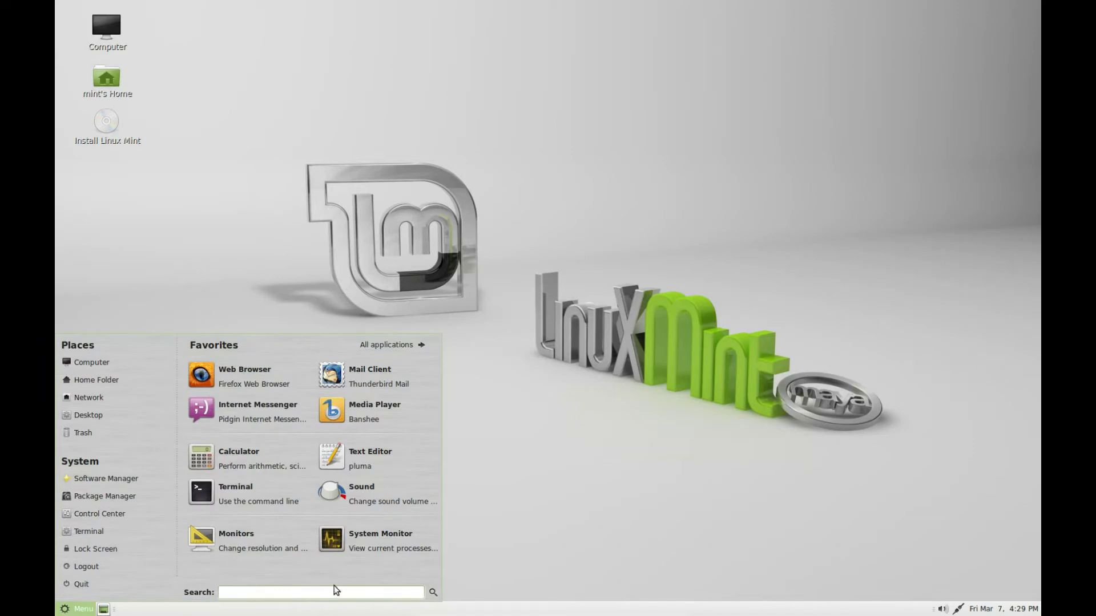
{"action": "type", "text": "gp"}
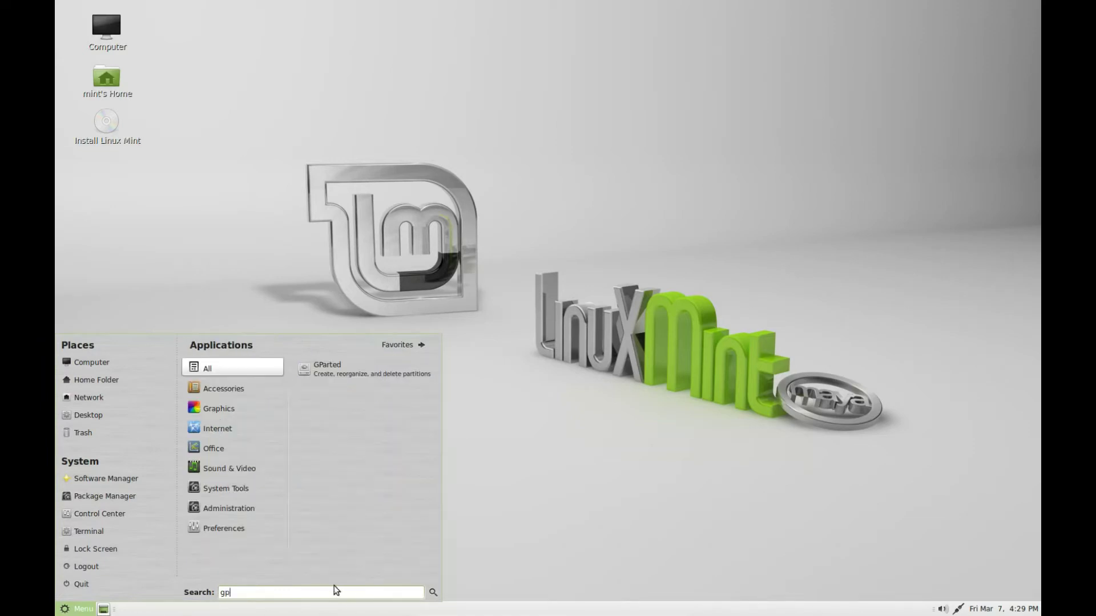
{"action": "type", "text": "arted"}
{"action": "left_click", "coordinate": [319, 370]}
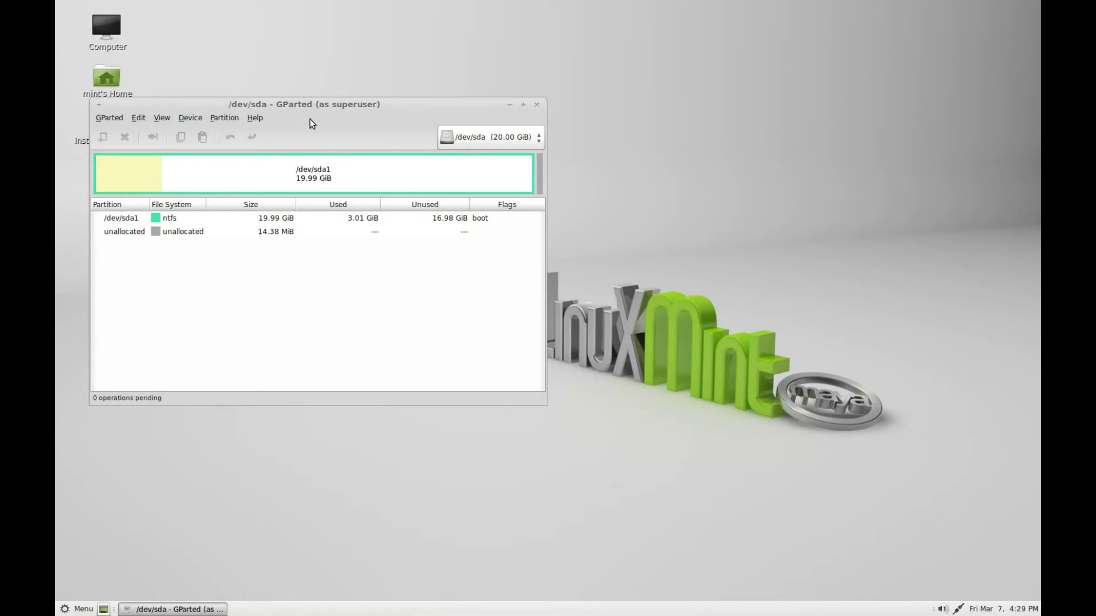
Center the GParted window and select the 19.99 GiB NTFS partition /dev/sda1.
{"action": "left_click_drag", "start_coordinate": [310, 105], "coordinate": [578, 165]}
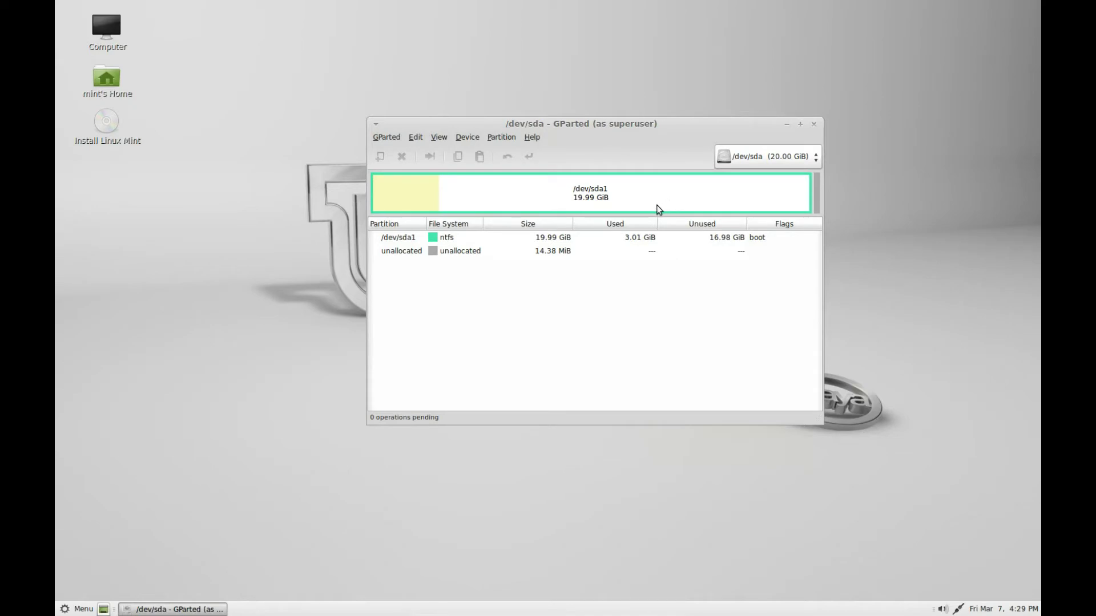
{"action": "left_click", "coordinate": [464, 258]}
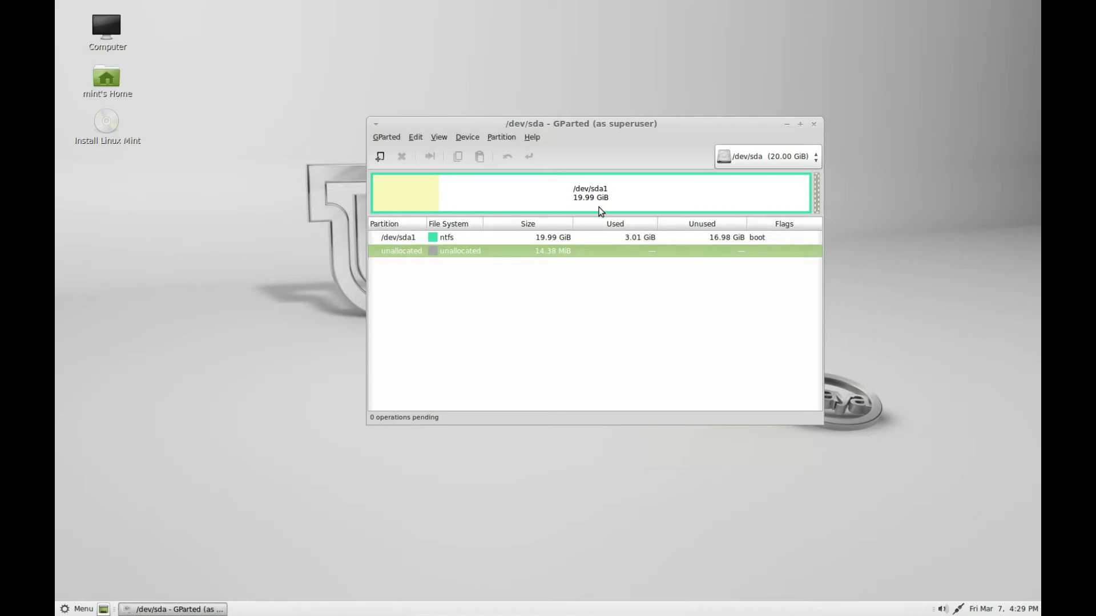
{"action": "left_click", "coordinate": [525, 194]}
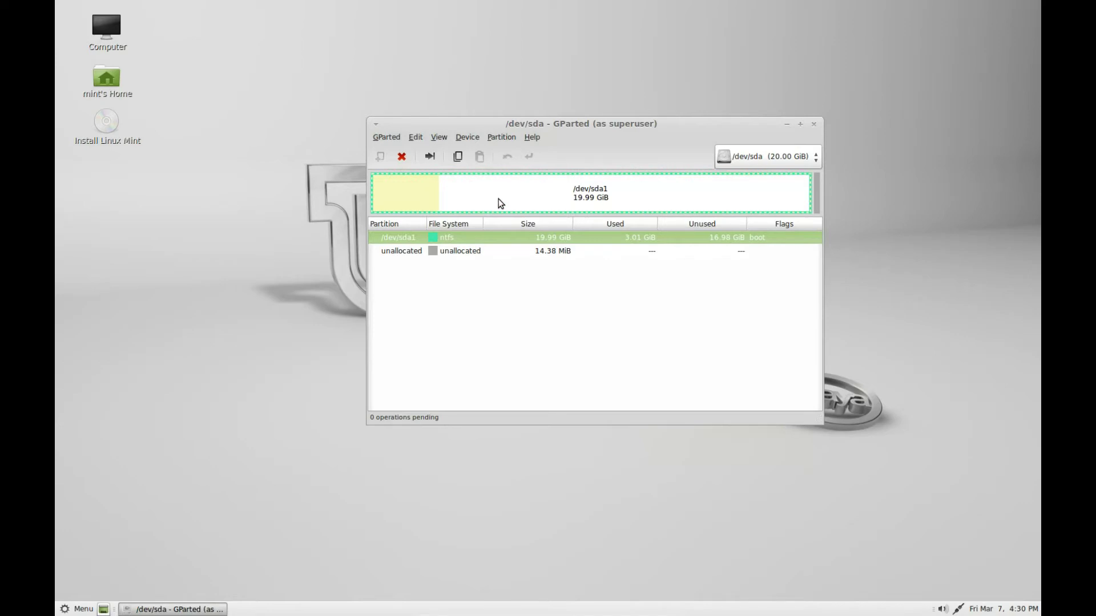
Resize /dev/sda1 down to about 10 GB and apply the pending operation.
{"action": "left_click", "coordinate": [431, 160]}
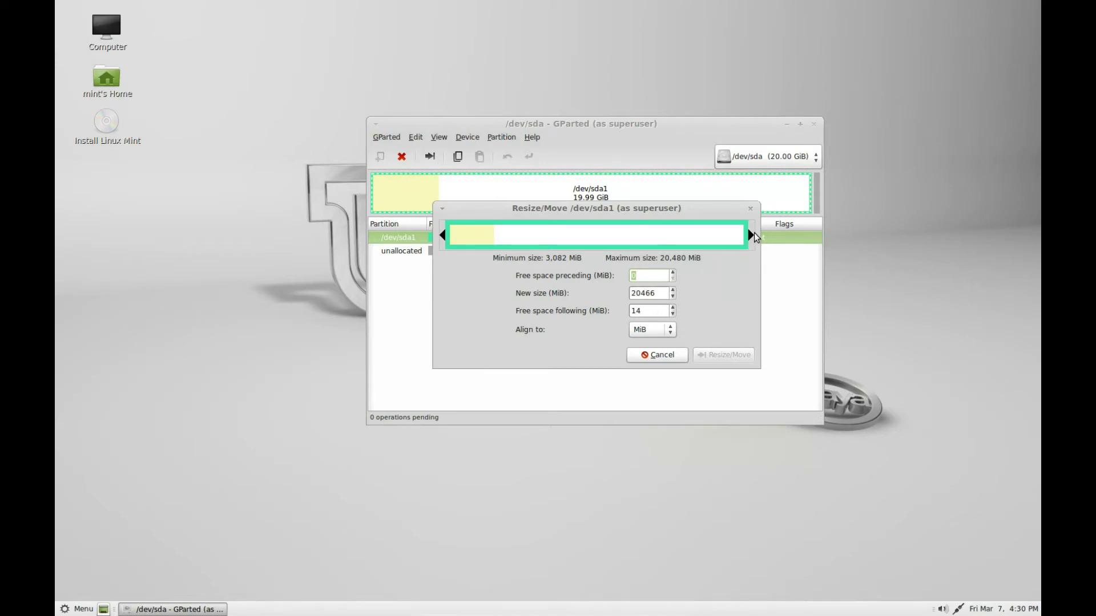
{"action": "left_click_drag", "start_coordinate": [748, 235], "coordinate": [601, 240]}
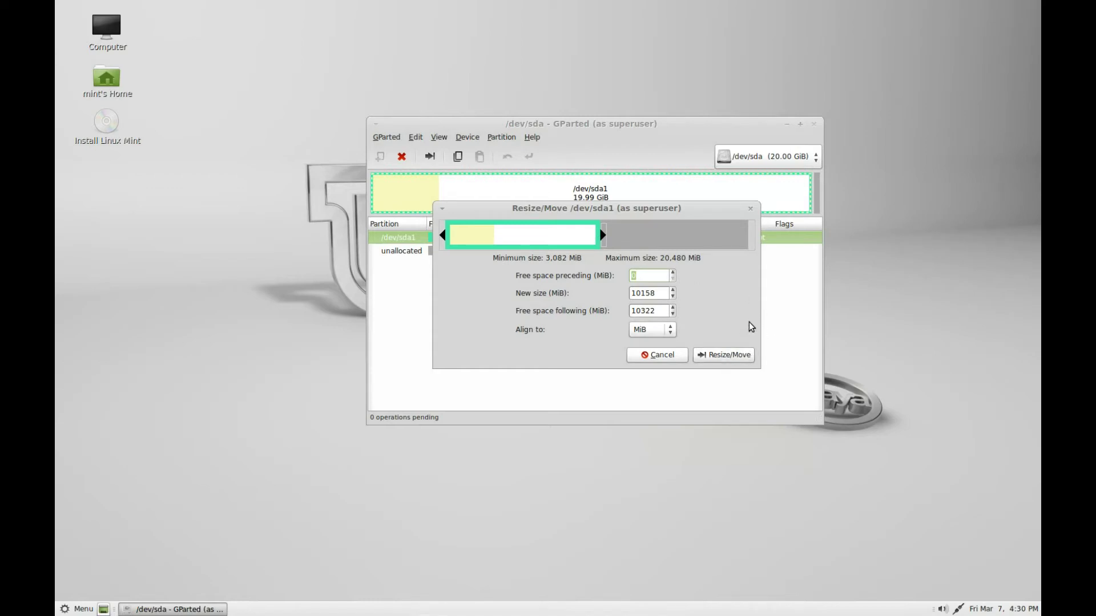
{"action": "left_click", "coordinate": [747, 355]}
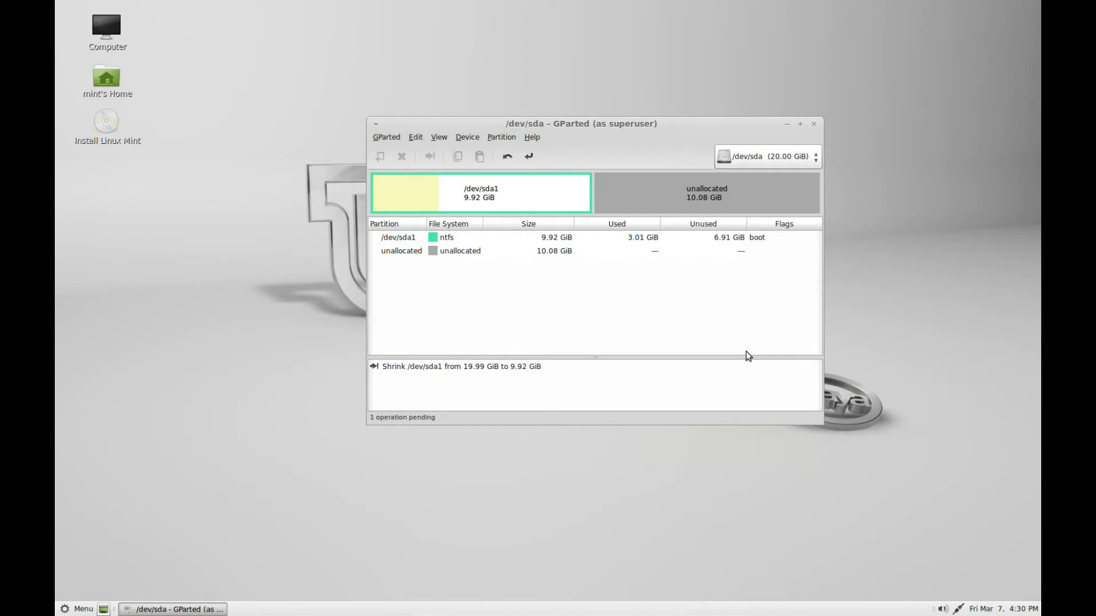
{"action": "left_click", "coordinate": [529, 157]}
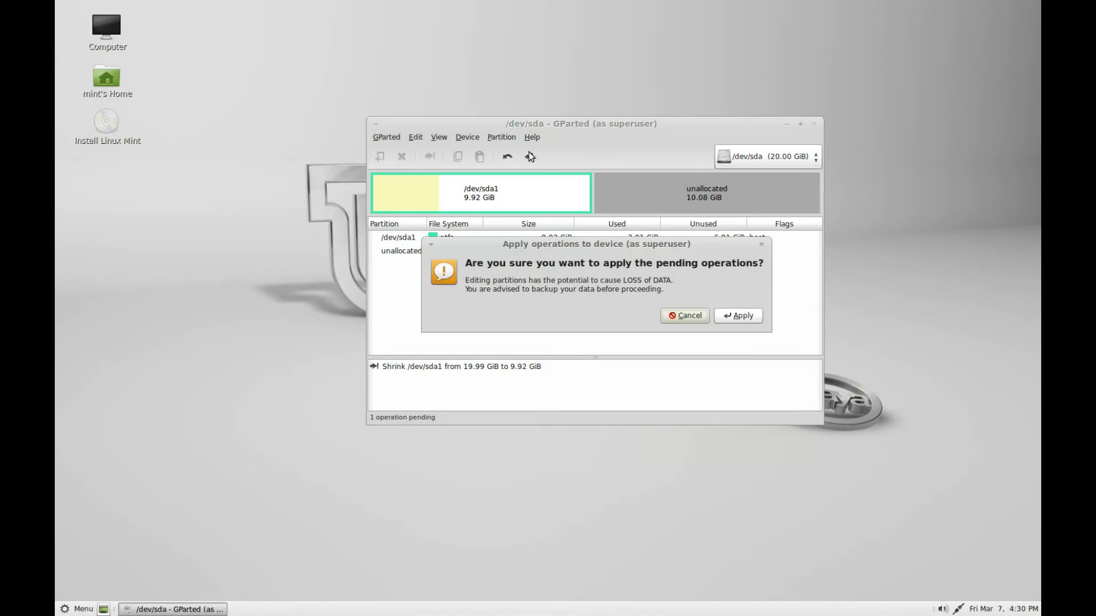
{"action": "left_click", "coordinate": [738, 315]}
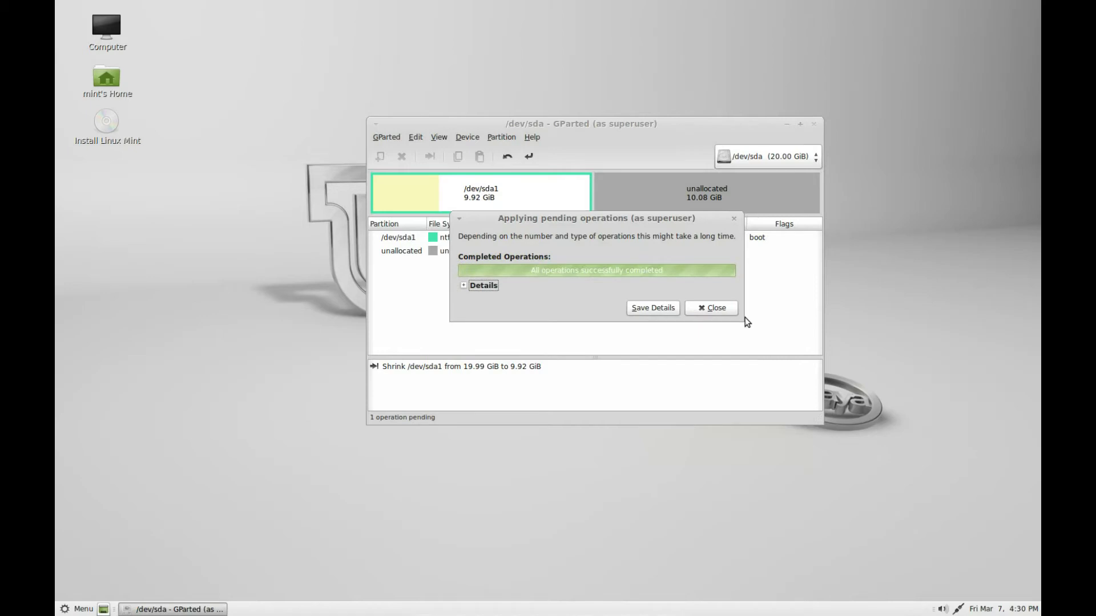
{"action": "left_click", "coordinate": [724, 311]}
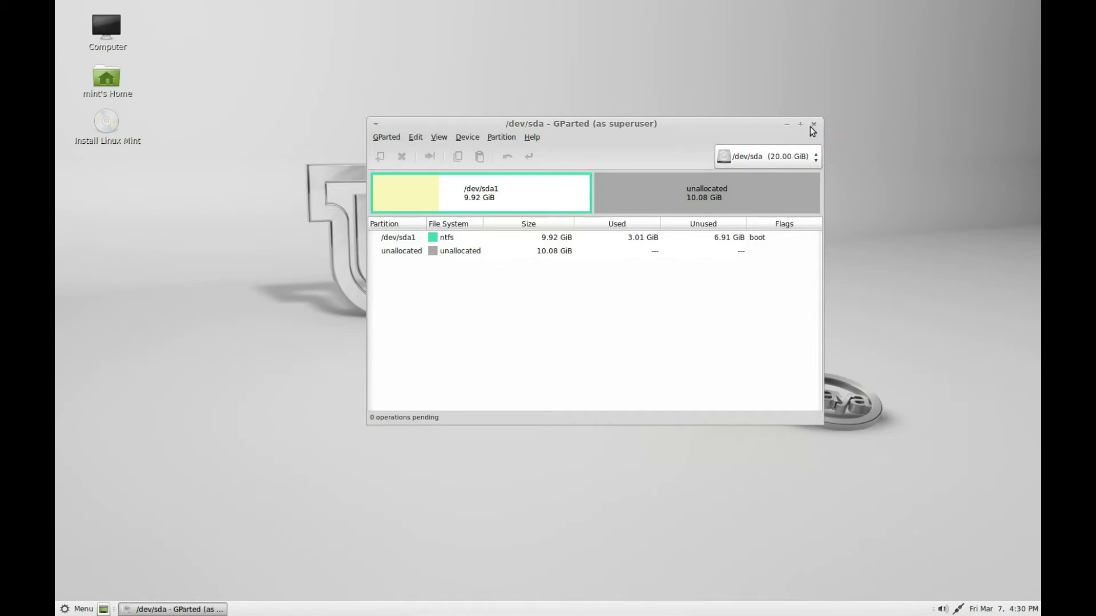
Inspect the shrunk /dev/sda1 and the new 10.08 GiB unallocated space, then close GParted.
{"action": "left_click", "coordinate": [489, 198]}
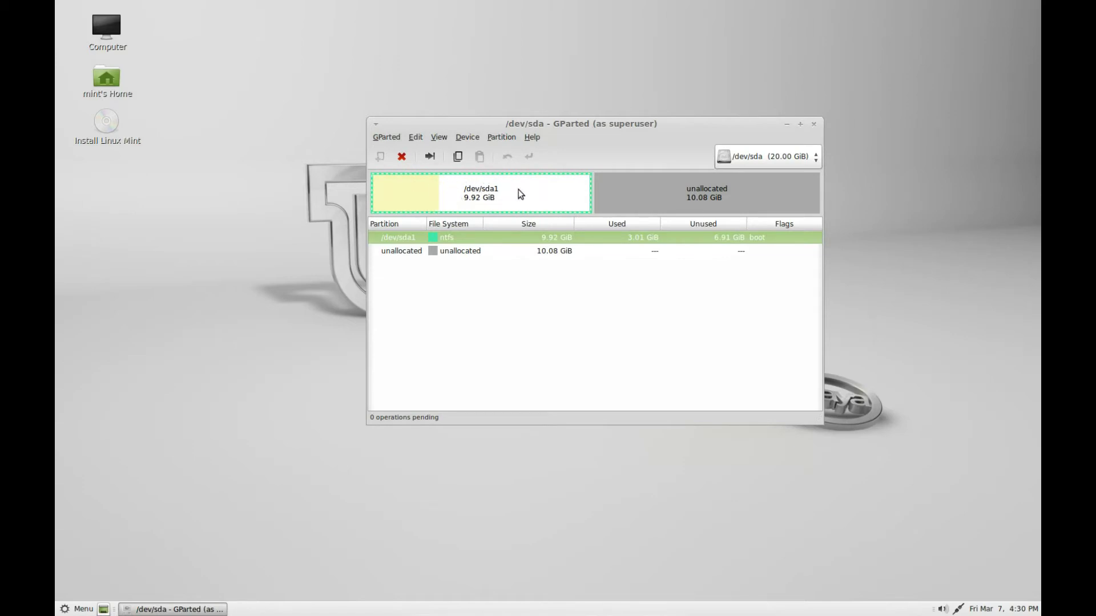
{"action": "left_click", "coordinate": [643, 199]}
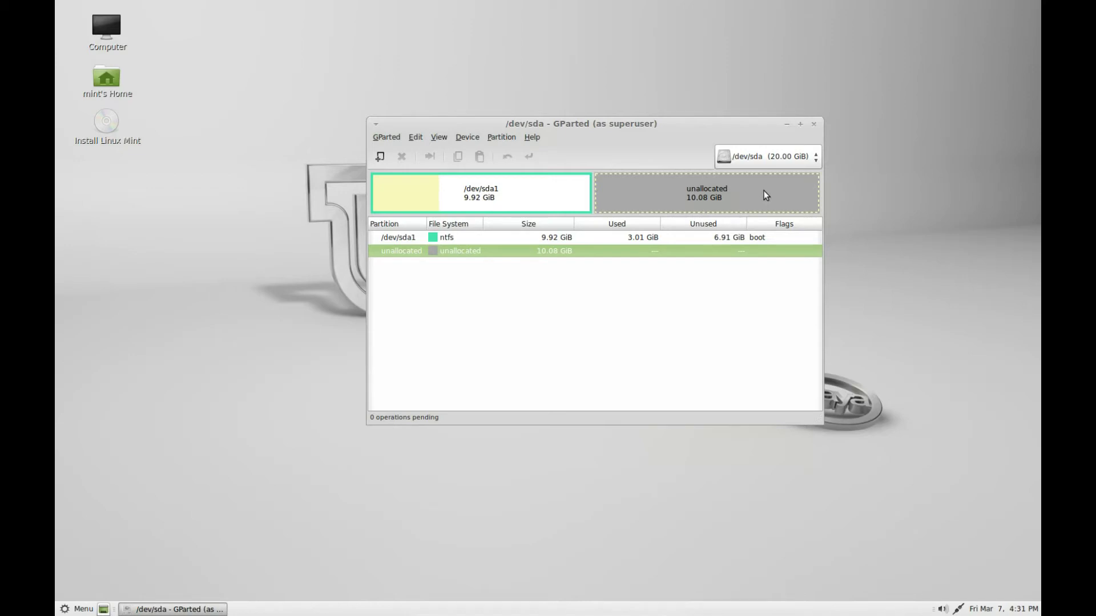
{"action": "left_click", "coordinate": [813, 125]}
Open Computer, browse the 11 GB Windows filesystem to verify its files, then close the window.
{"action": "left_click", "coordinate": [113, 27]}
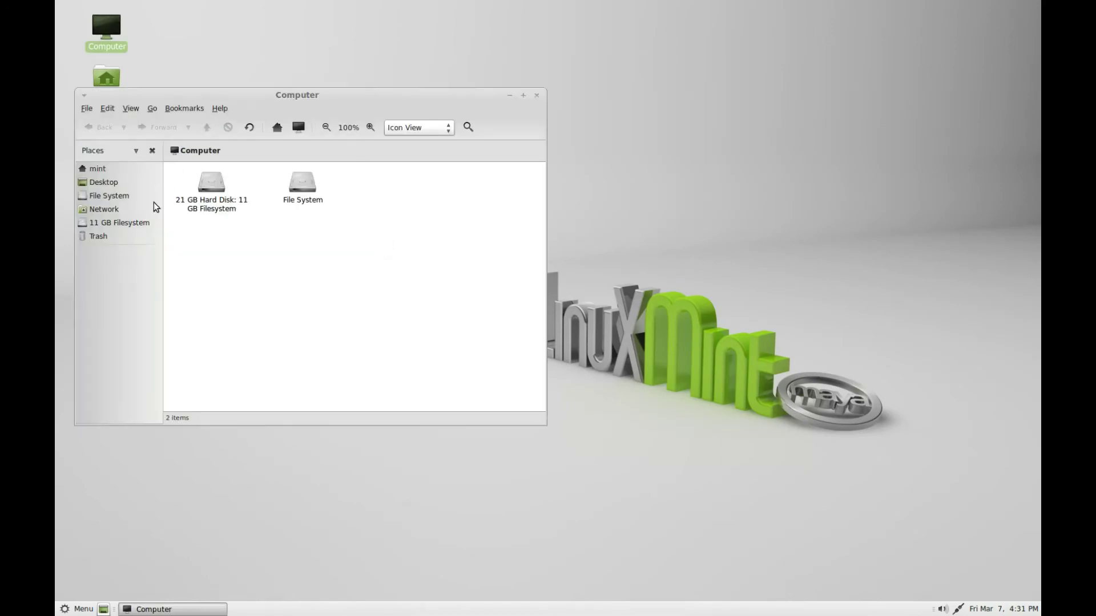
{"action": "double_click", "coordinate": [212, 182]}
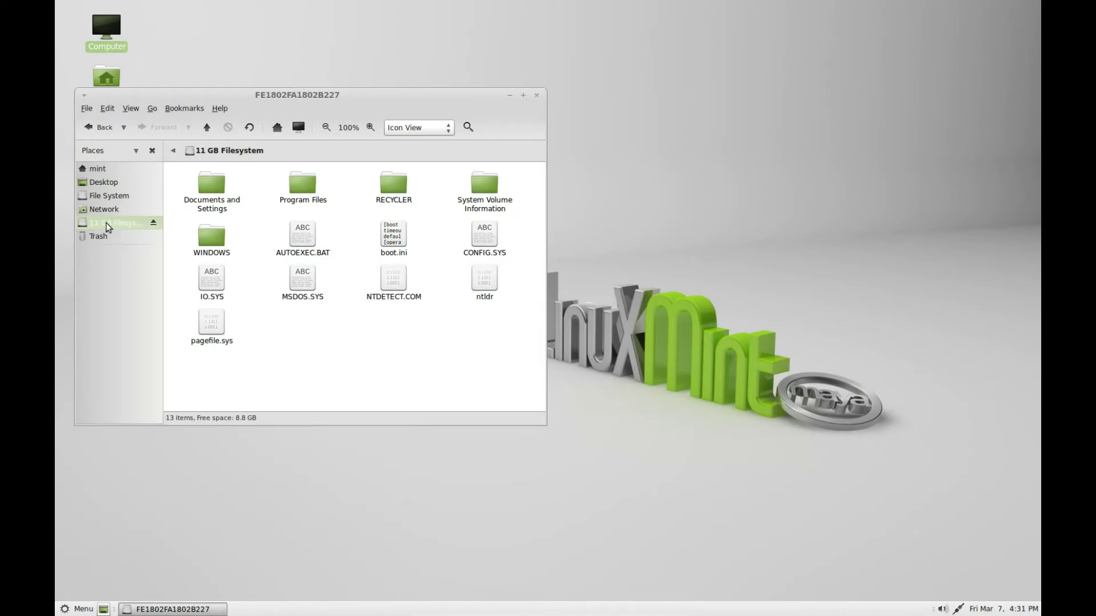
{"action": "left_click", "coordinate": [536, 95]}
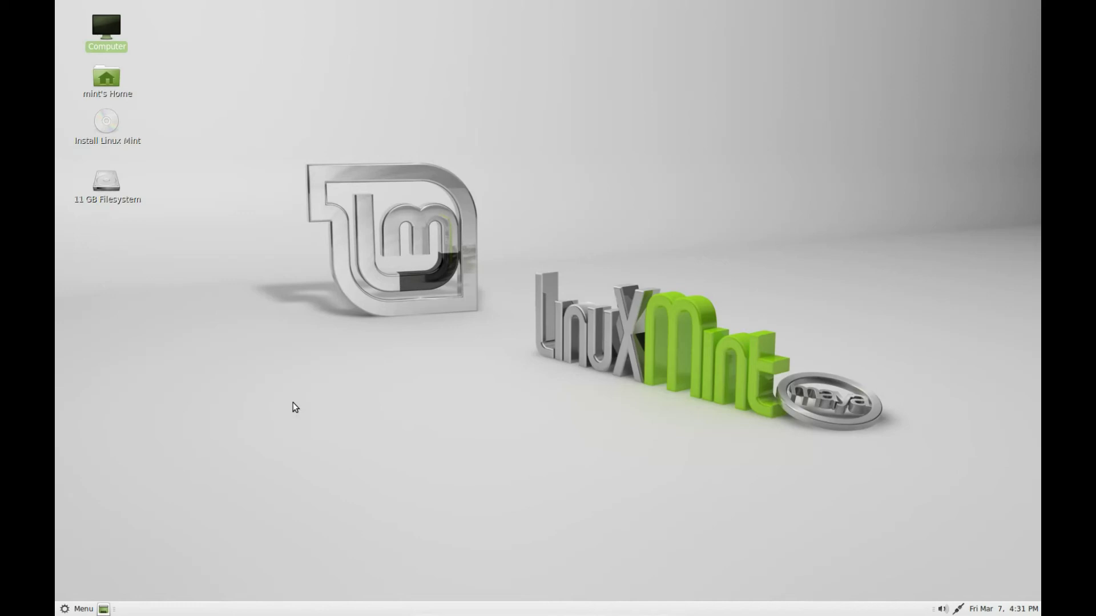
Launch Install Linux Mint, continue past Preparing to install, and allow unmounting the /dev/sda partitions.
{"action": "double_click", "coordinate": [110, 128]}
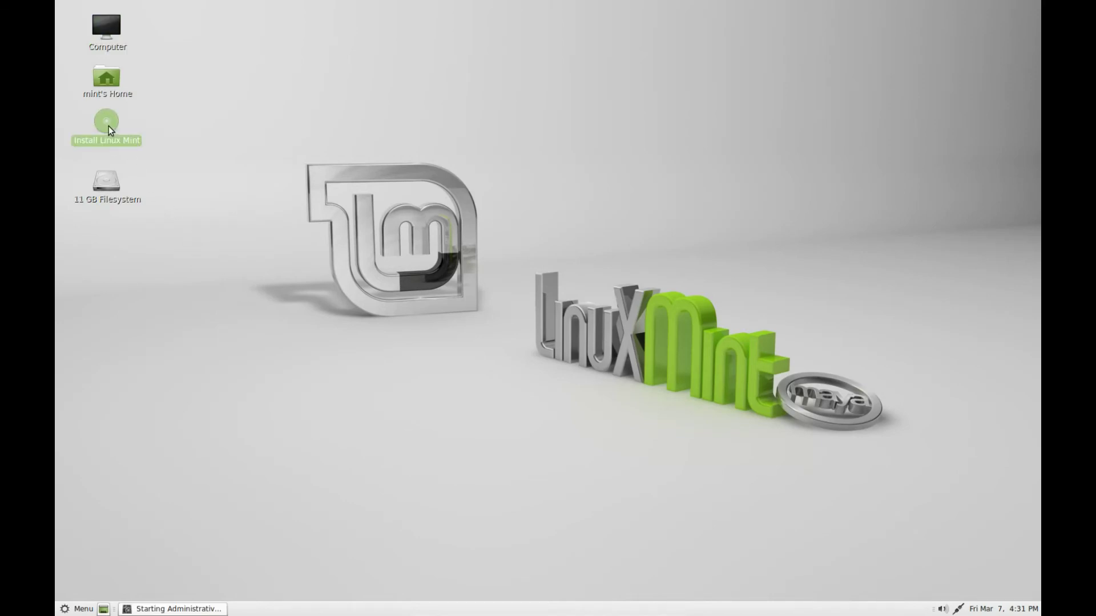
{"action": "left_click", "coordinate": [180, 124]}
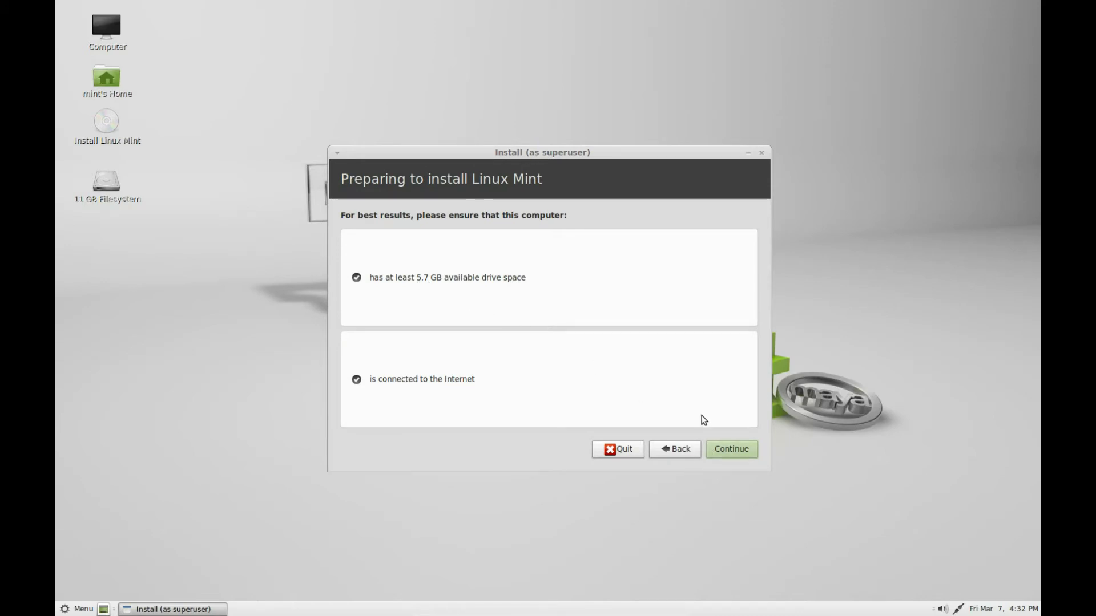
{"action": "left_click", "coordinate": [727, 450]}
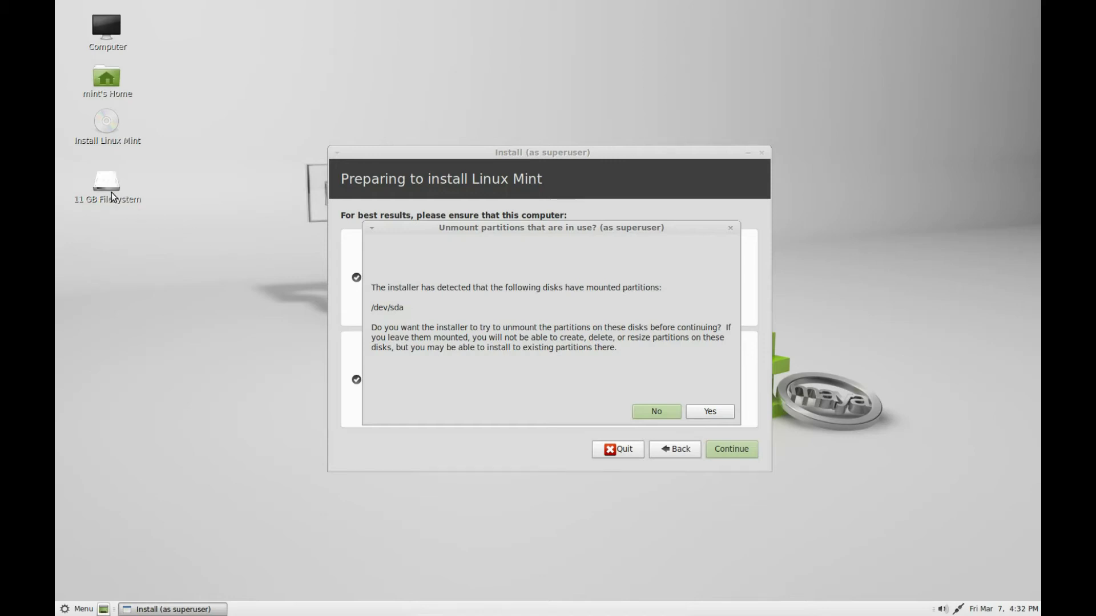
{"action": "left_click", "coordinate": [711, 412]}
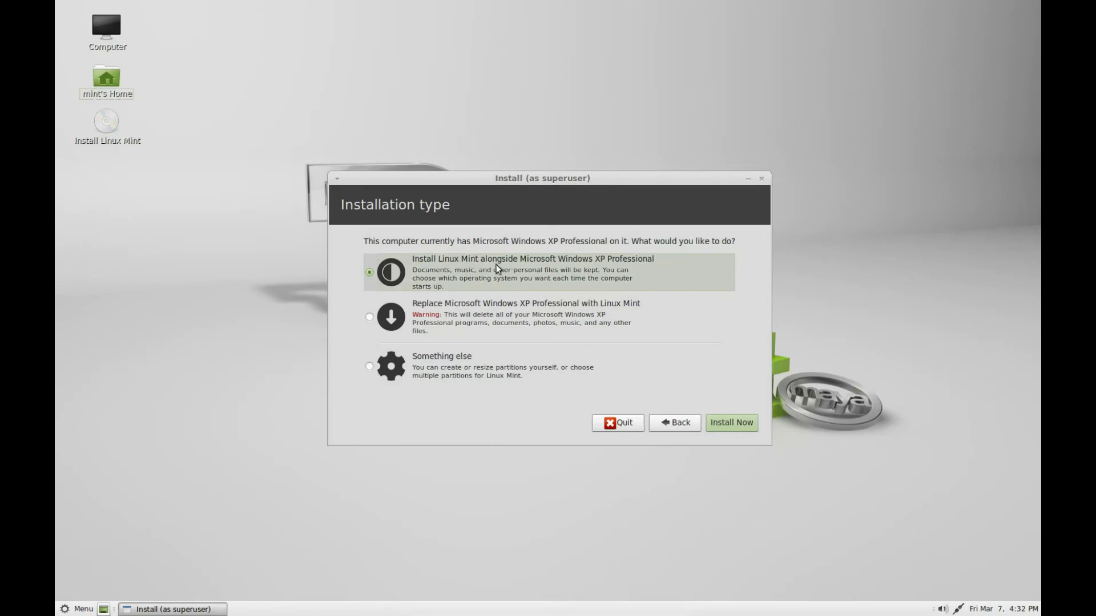
Begin the install with 'alongside Microsoft Windows XP Professional' selected via Install Now.
{"action": "left_click", "coordinate": [722, 422]}
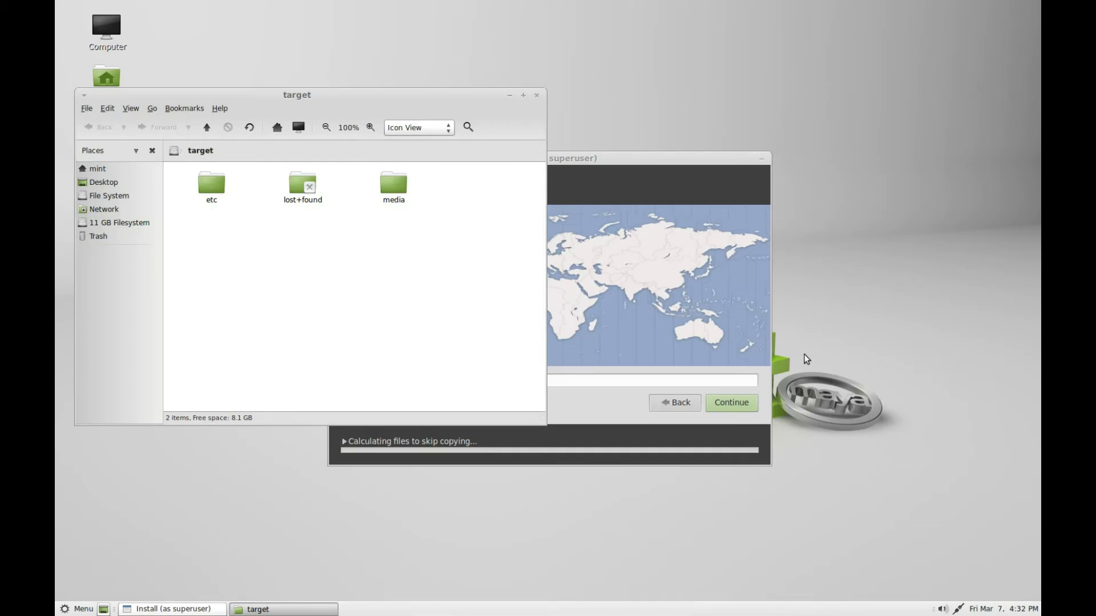
Dismiss the stray folder window, pick the English (UK) keyboard layout, and continue.
{"action": "left_click", "coordinate": [537, 95]}
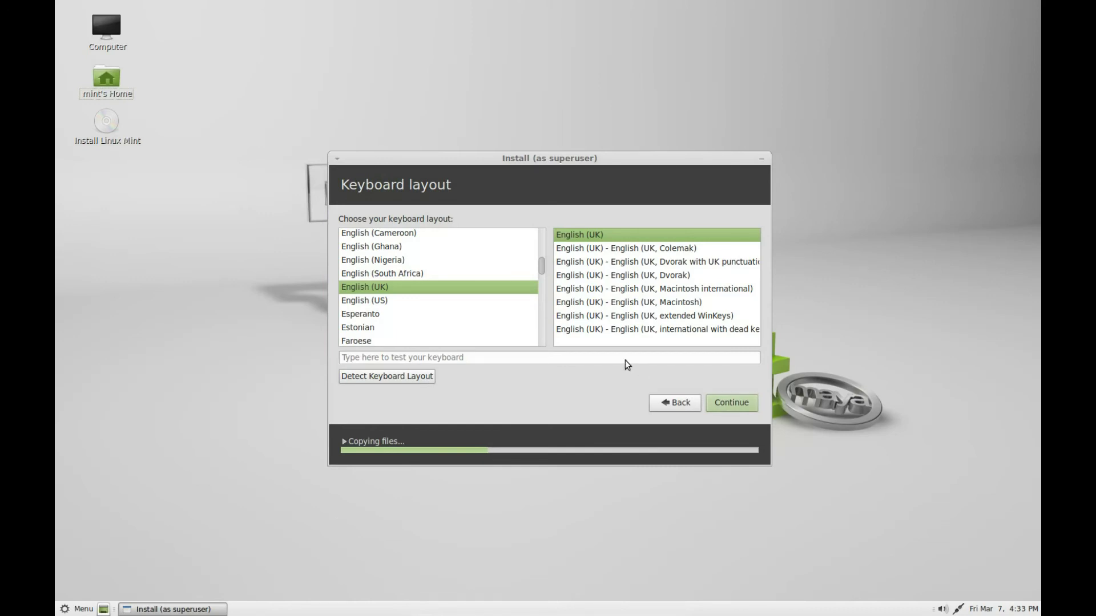
{"action": "left_click", "coordinate": [378, 277]}
{"action": "left_click", "coordinate": [383, 258]}
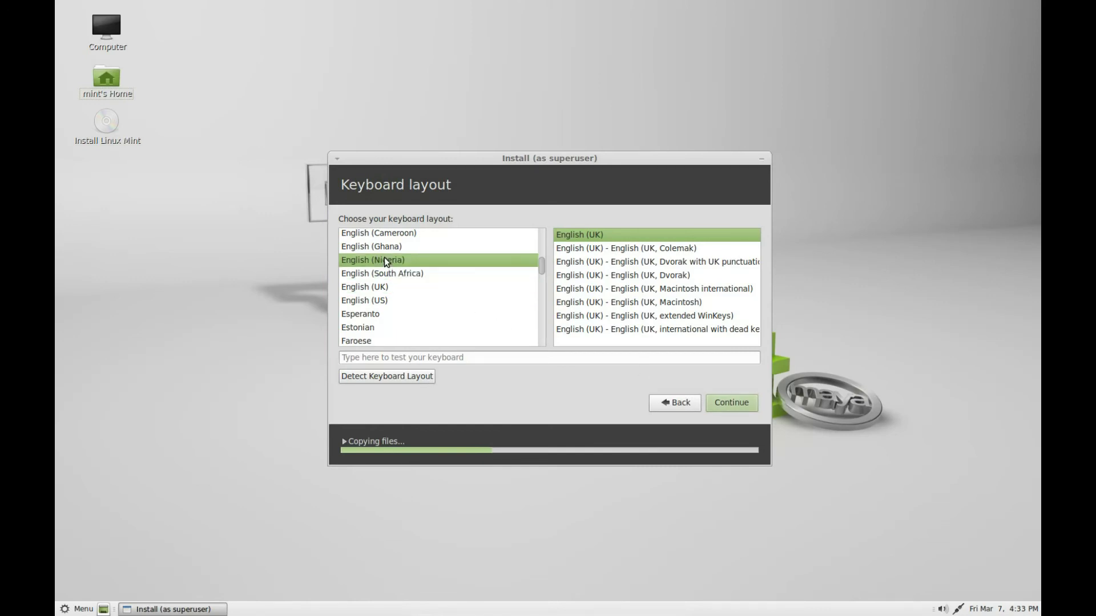
{"action": "left_click", "coordinate": [388, 244]}
{"action": "left_click", "coordinate": [382, 260]}
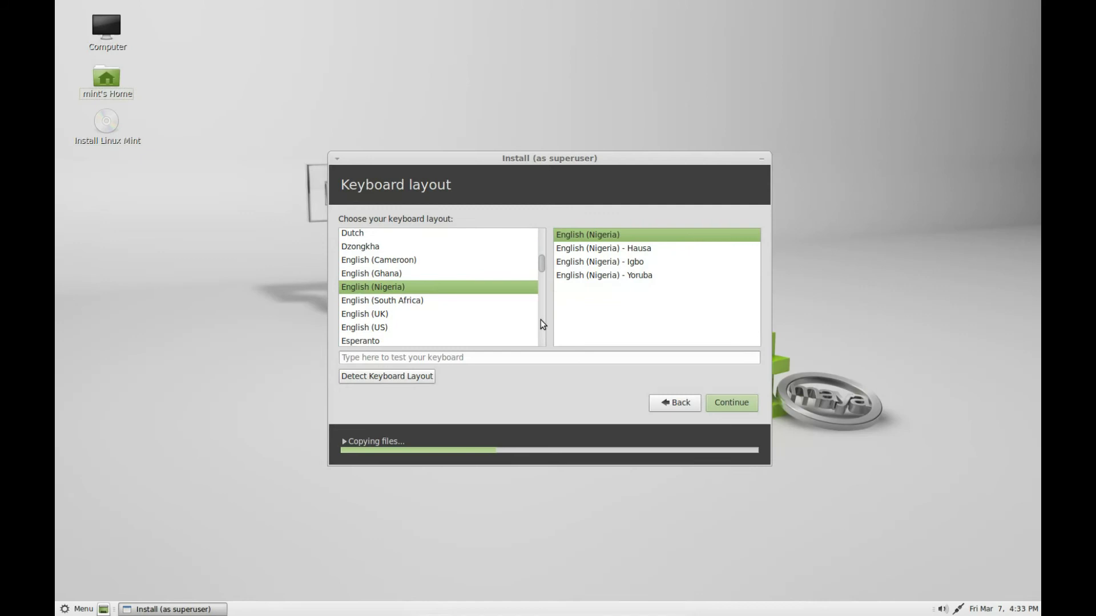
{"action": "left_click", "coordinate": [383, 314]}
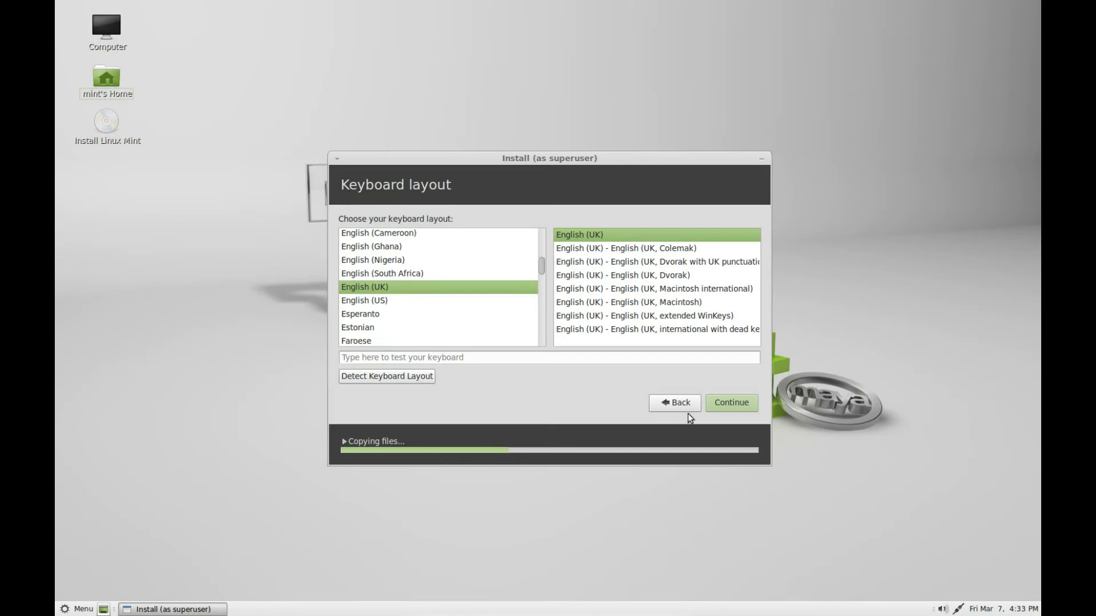
{"action": "left_click", "coordinate": [735, 401]}
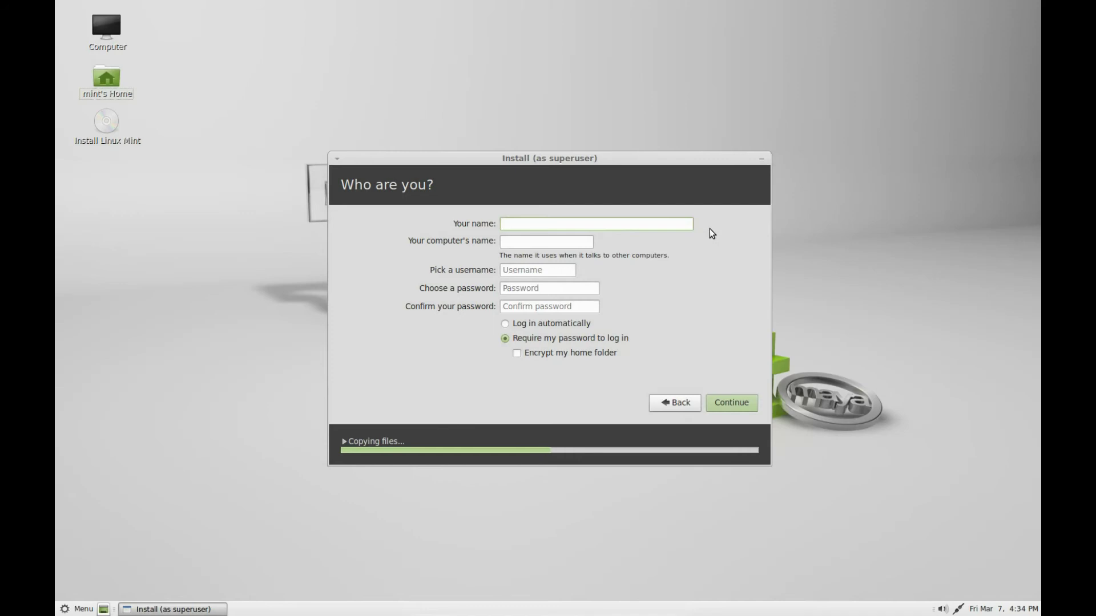
Enter the user's name and replace the suggested computer name with xp-mint13.
{"action": "type", "text": "usbt"}
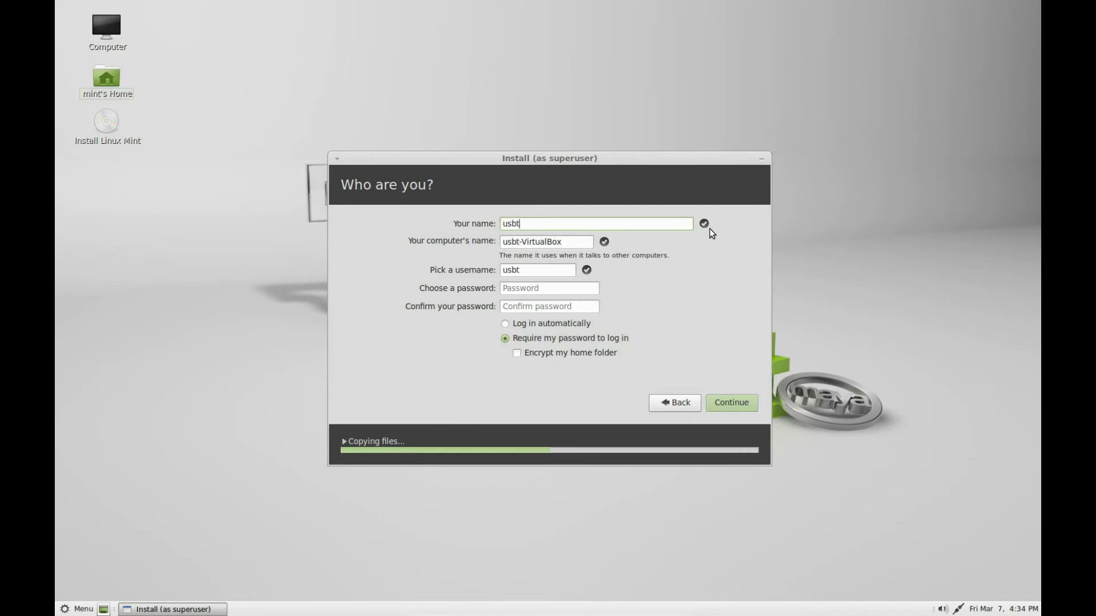
{"action": "type", "text": "ux"}
{"action": "left_click_drag", "start_coordinate": [579, 241], "coordinate": [505, 240]}
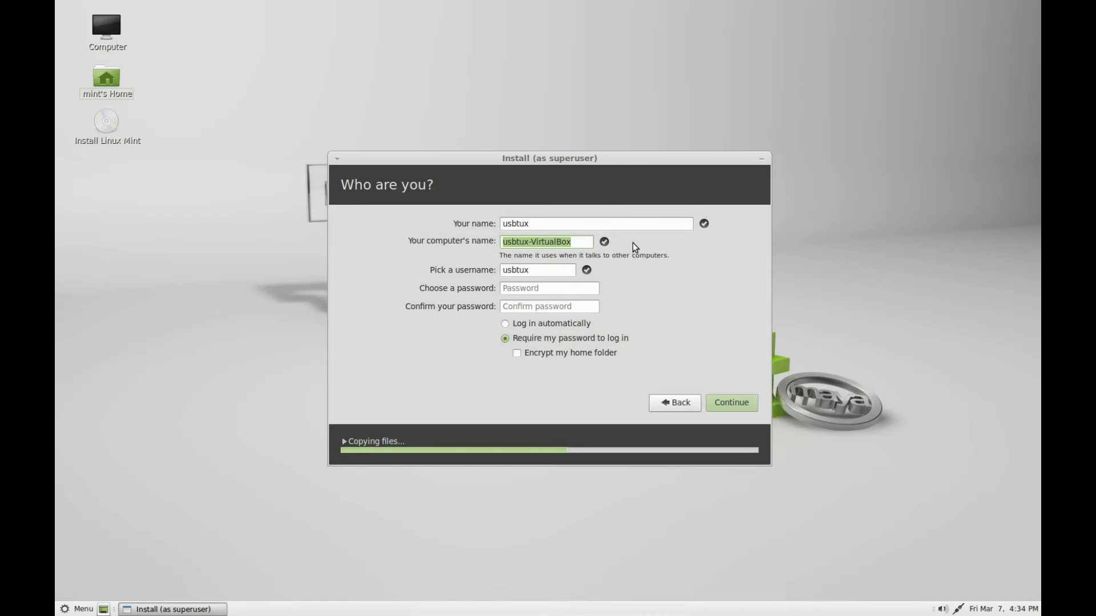
{"action": "key", "text": "BackSpace"}
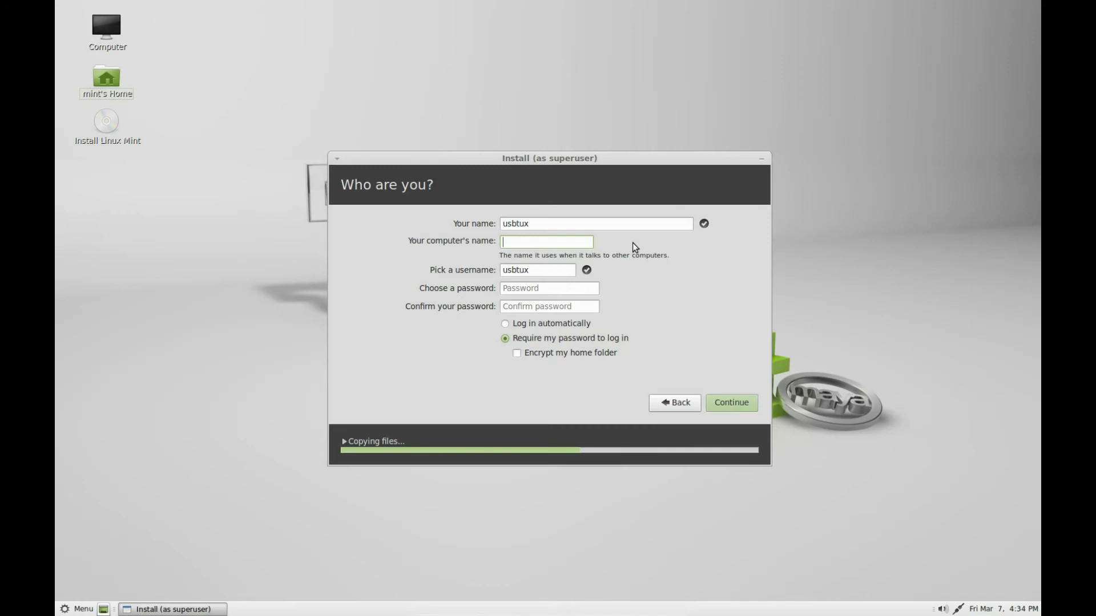
{"action": "type", "text": "xp"}
{"action": "type", "text": "mint13"}
{"action": "key", "text": "Left"}
{"action": "key", "text": "Left"}
{"action": "key", "text": "Left"}
{"action": "key", "text": "Left"}
{"action": "key", "text": "Left"}
{"action": "key", "text": "Left"}
{"action": "type", "text": "_"}
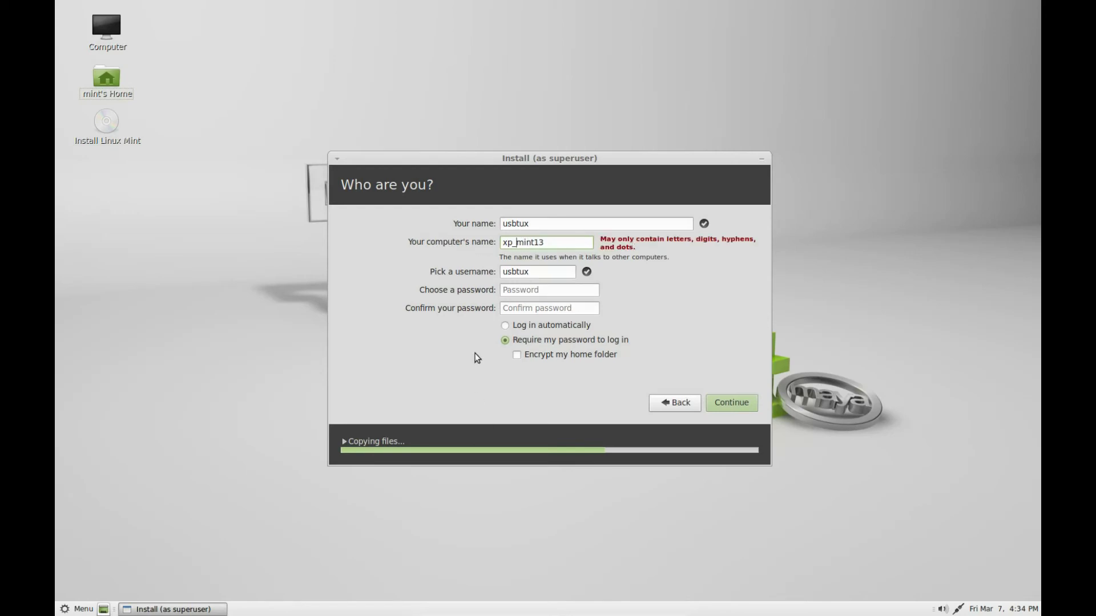
{"action": "key", "text": "BackSpace"}
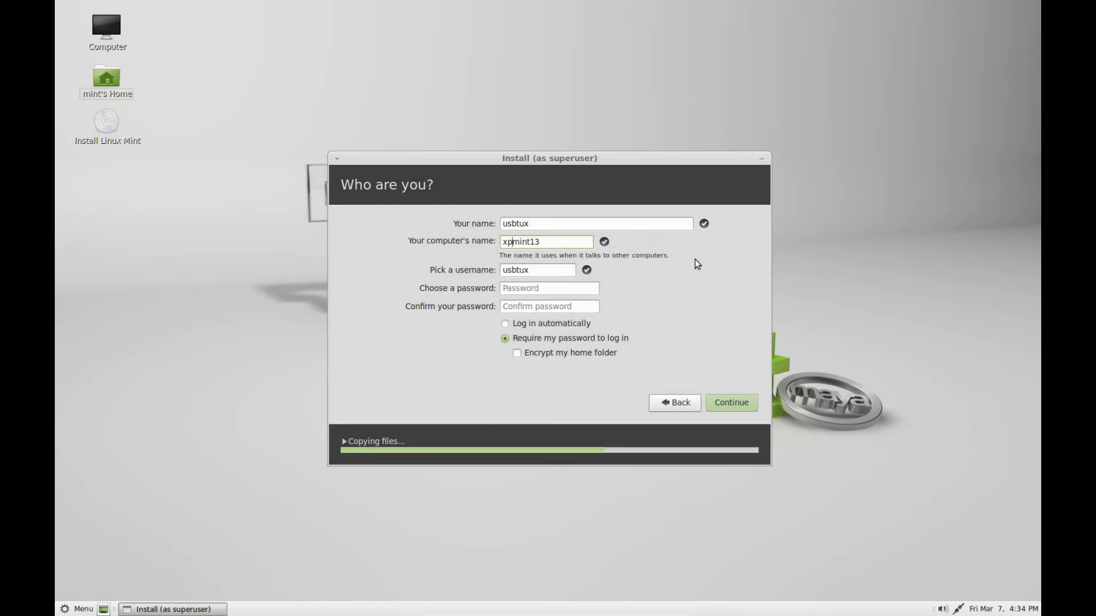
{"action": "type", "text": "-"}
Enter and confirm the account password, require it at login, and leave home encryption off.
{"action": "left_click", "coordinate": [557, 289]}
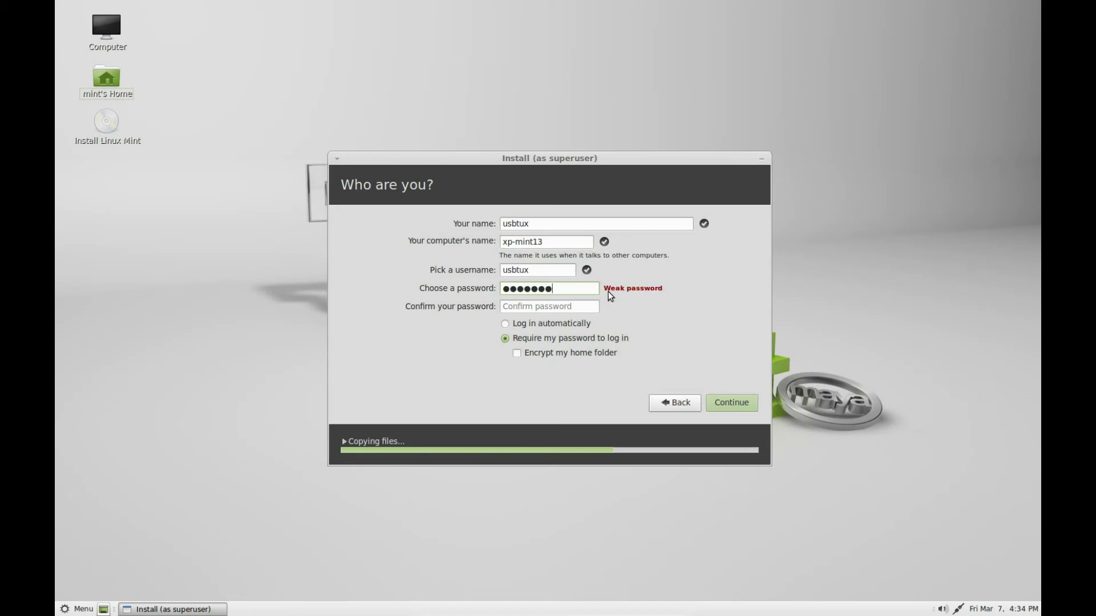
{"action": "left_click", "coordinate": [561, 310]}
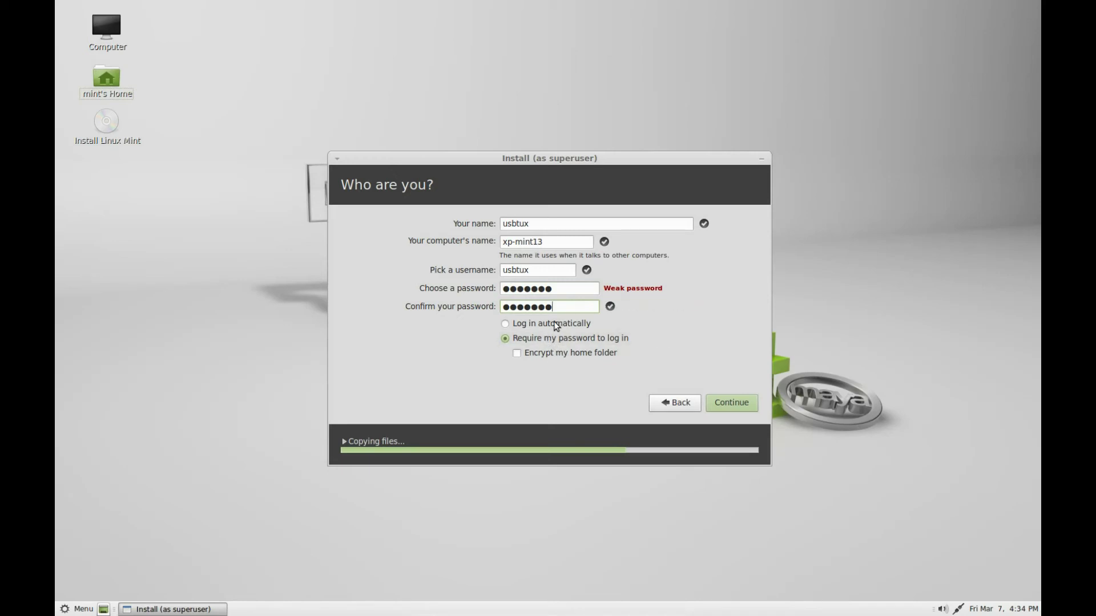
{"action": "left_click", "coordinate": [513, 324]}
{"action": "left_click", "coordinate": [560, 340]}
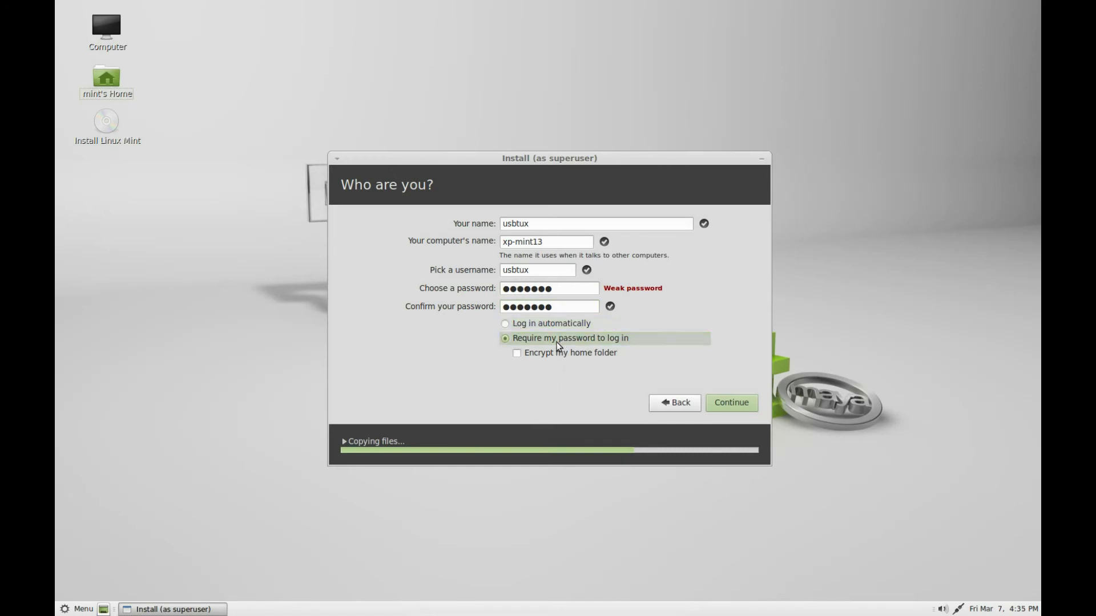
{"action": "left_click", "coordinate": [518, 354]}
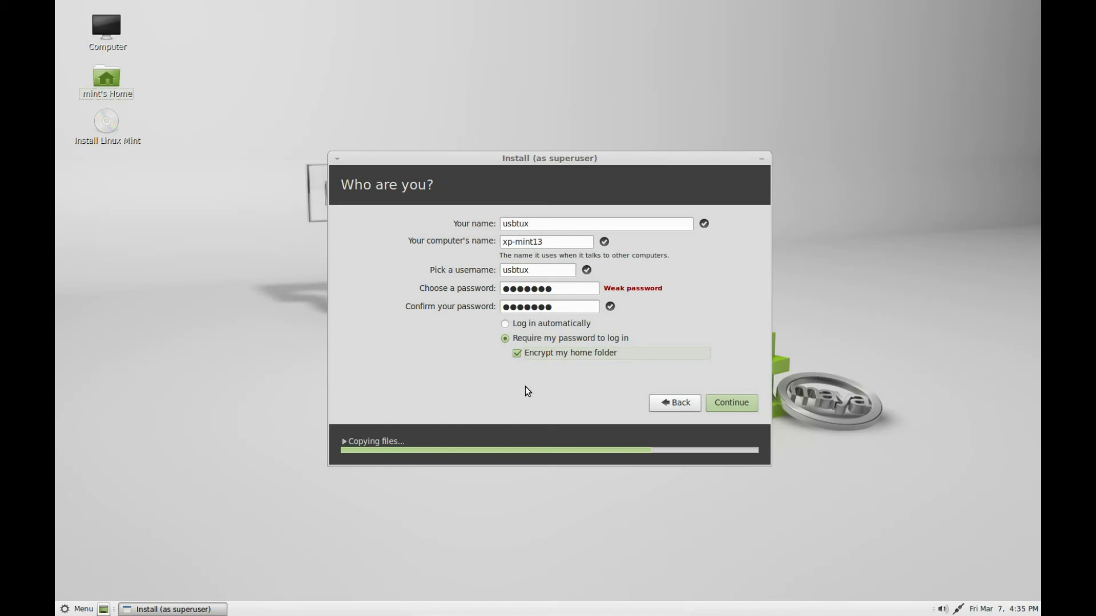
{"action": "left_click", "coordinate": [518, 354]}
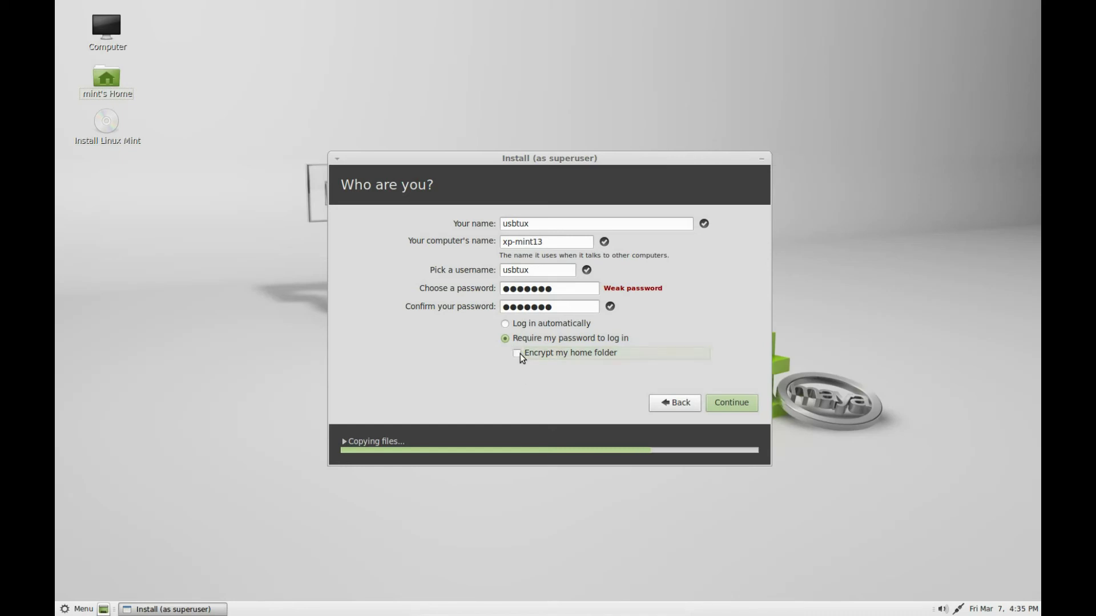
{"action": "left_click", "coordinate": [508, 323]}
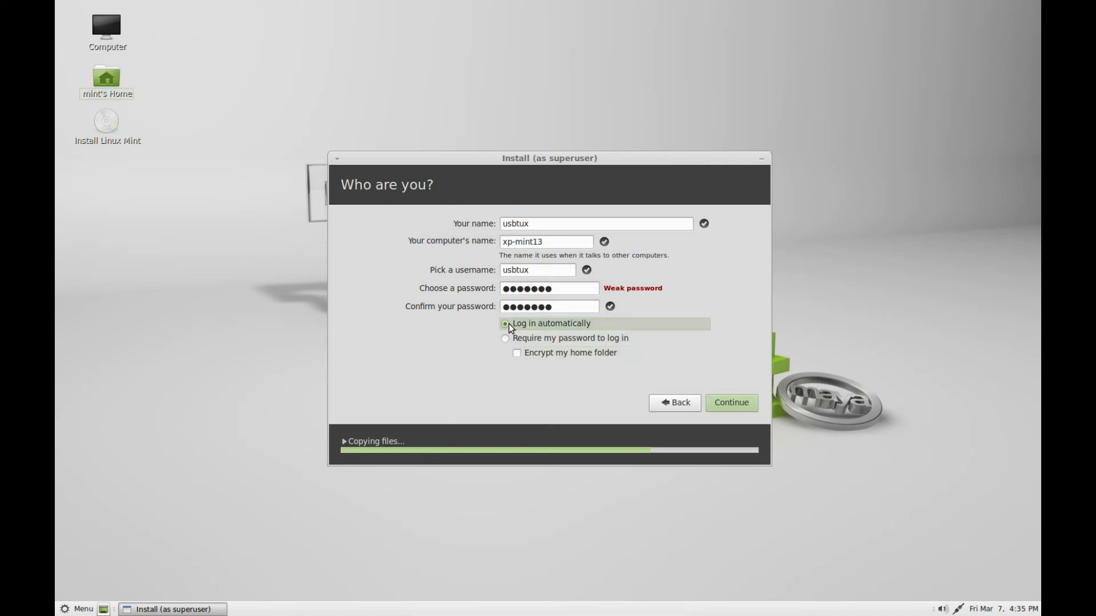
{"action": "left_click", "coordinate": [509, 340]}
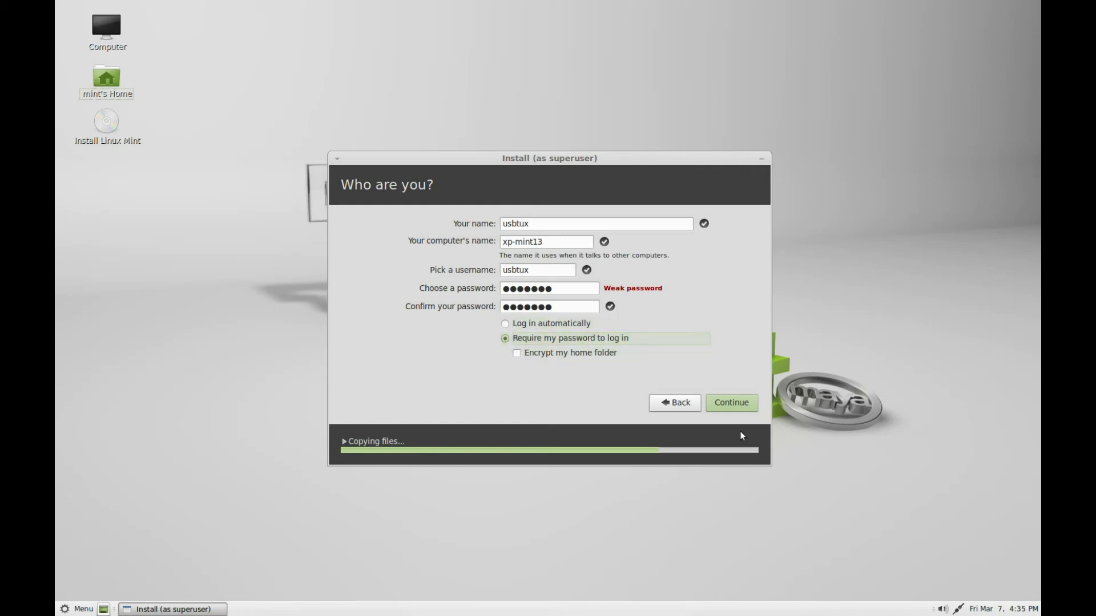
{"action": "left_click", "coordinate": [738, 406]}
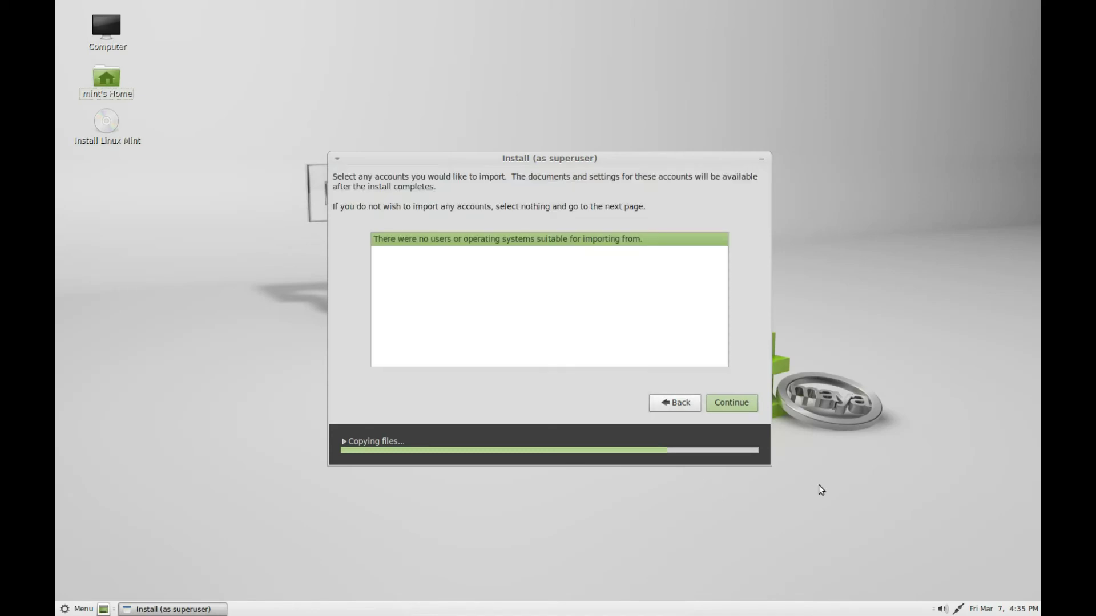
Skip the empty account import page and let the installation run to completion.
{"action": "left_click", "coordinate": [746, 405]}
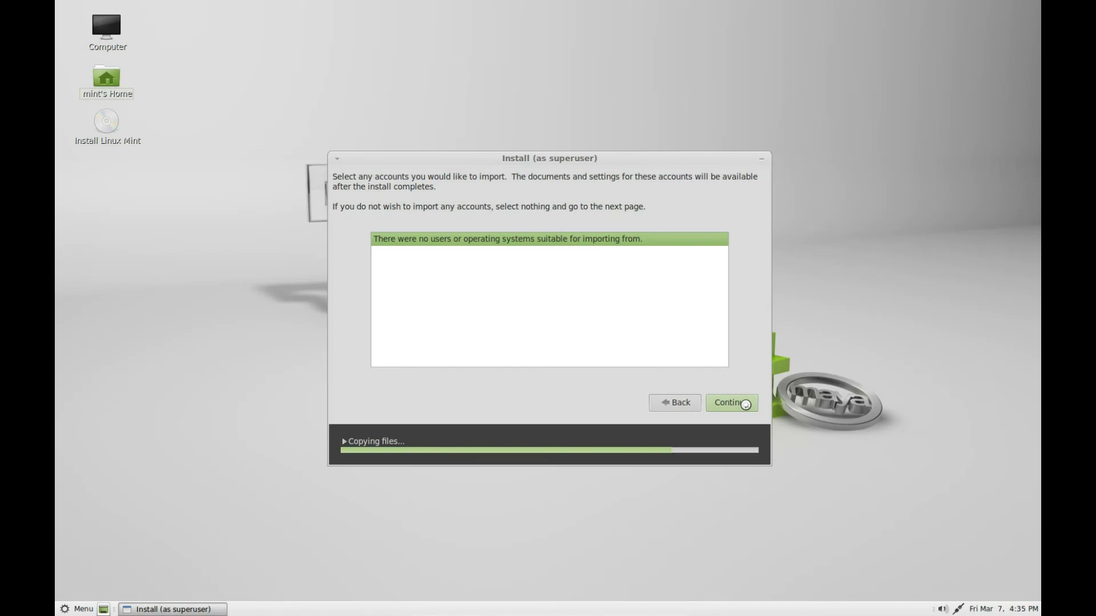
{"action": "left_click", "coordinate": [738, 403]}
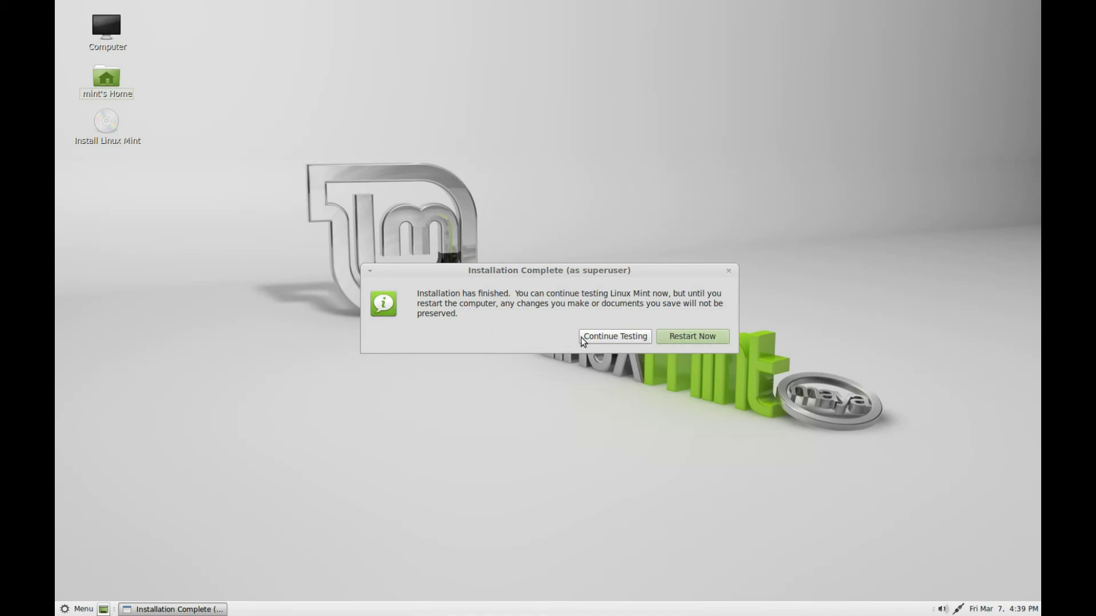
Reboot into the installed Linux Mint 13 and log in with the new account's username and password.
{"action": "left_click", "coordinate": [684, 338]}
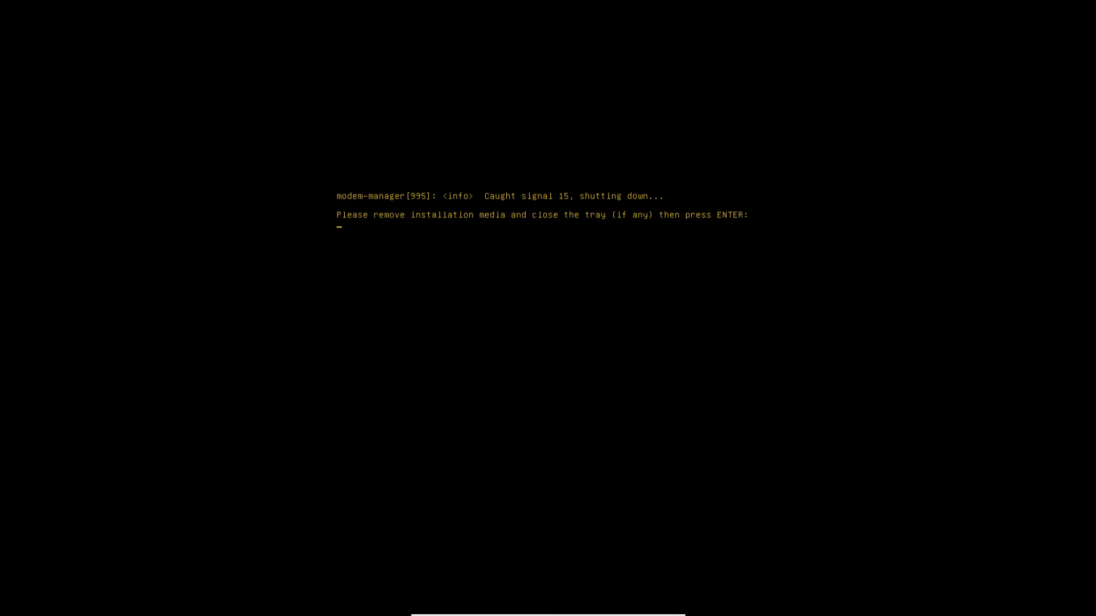
{"action": "key", "text": "Return"}
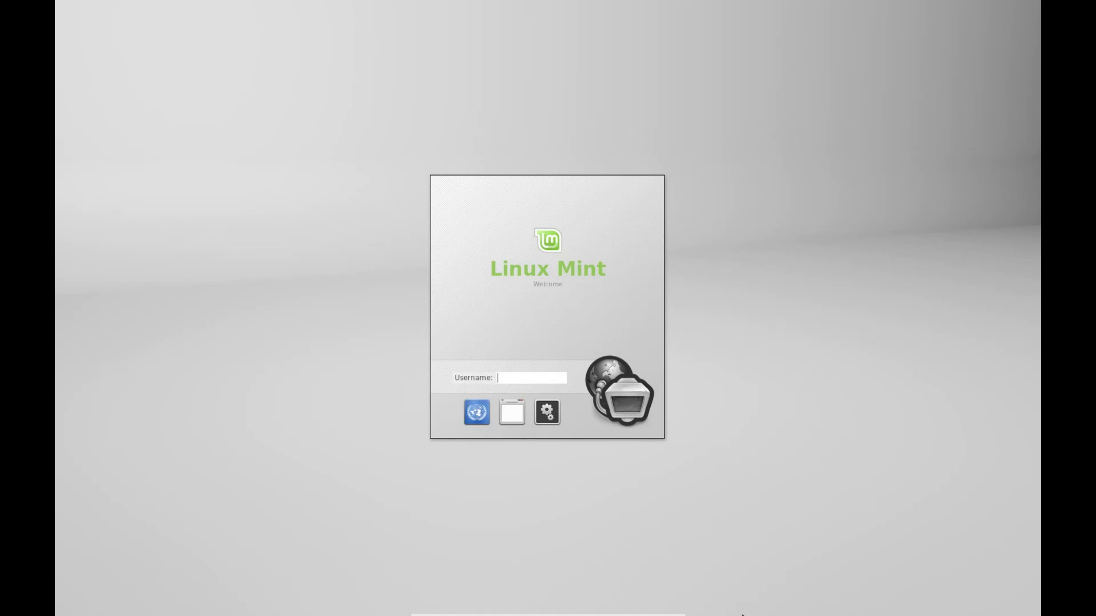
{"action": "type", "text": "usbtux"}
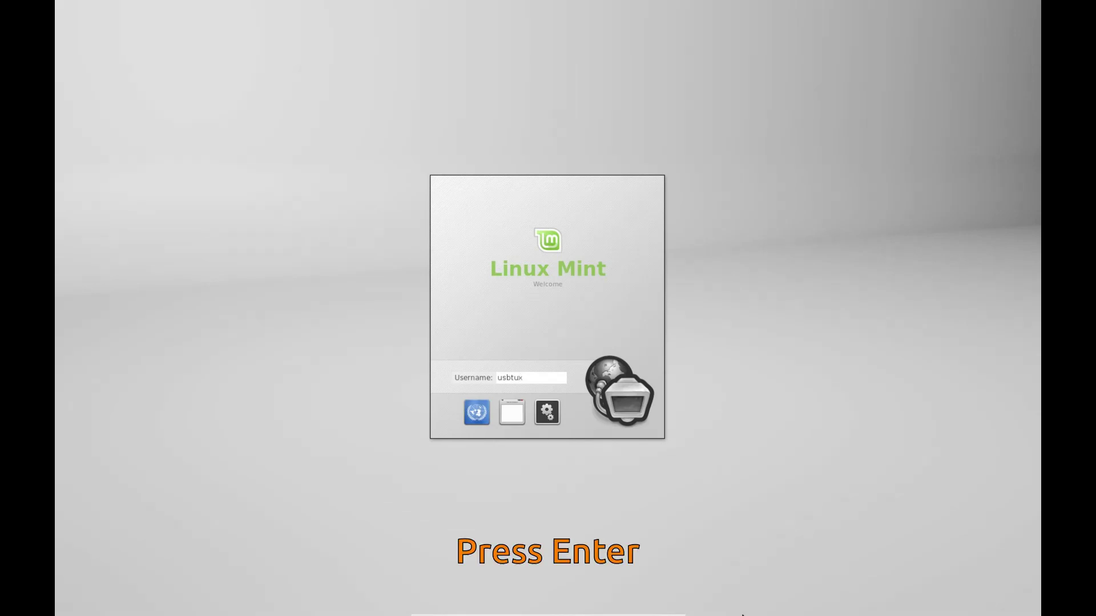
{"action": "key", "text": "Return"}
{"action": "type", "text": "******"}
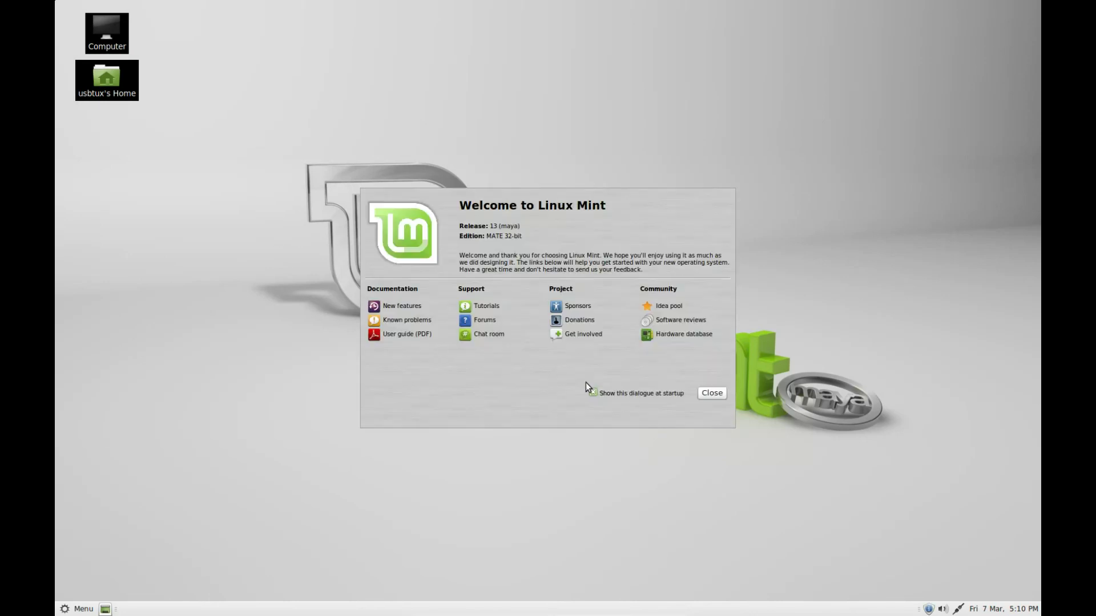
{"action": "left_click", "coordinate": [712, 393]}
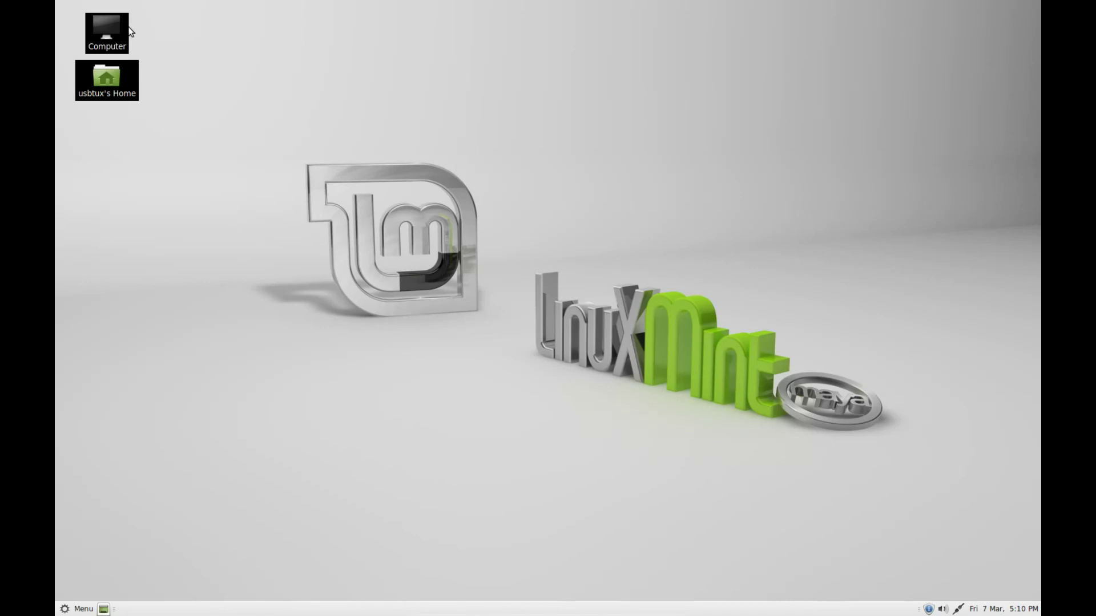